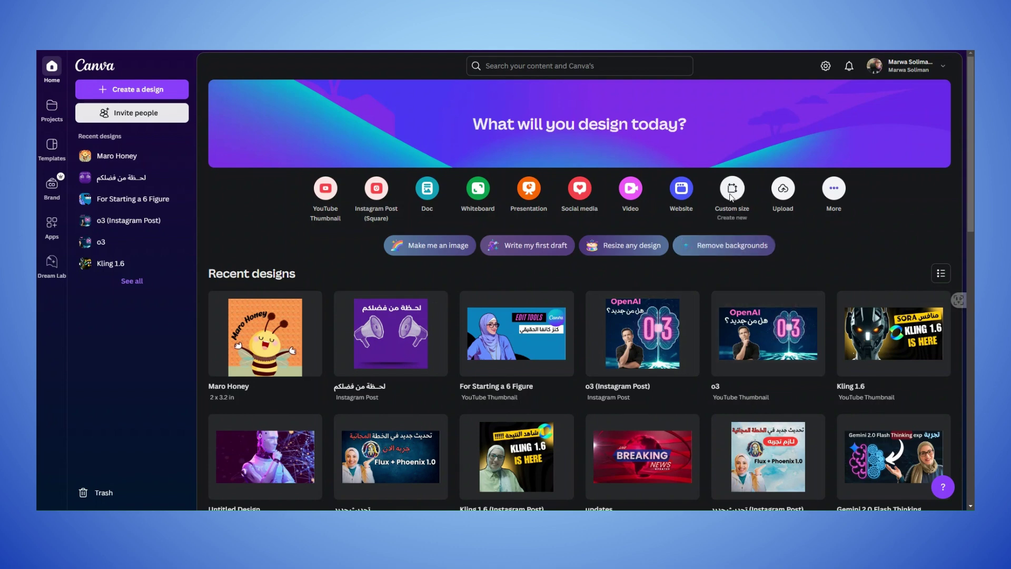
- Create a blank custom-size design 4 cm wide by 6 cm tall, keeping units in centimetres
click(732, 195)
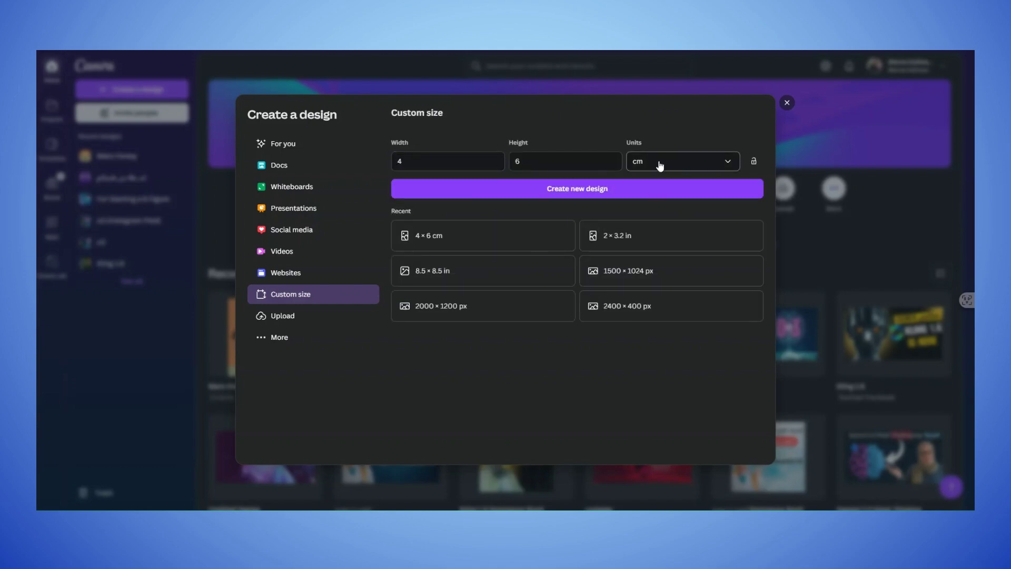
click(660, 166)
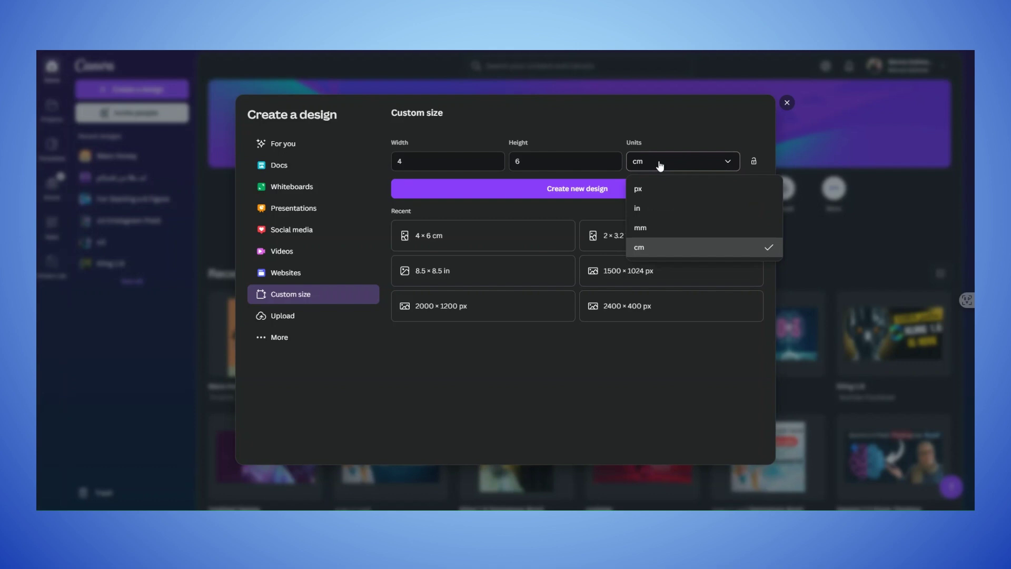
click(664, 248)
click(417, 163)
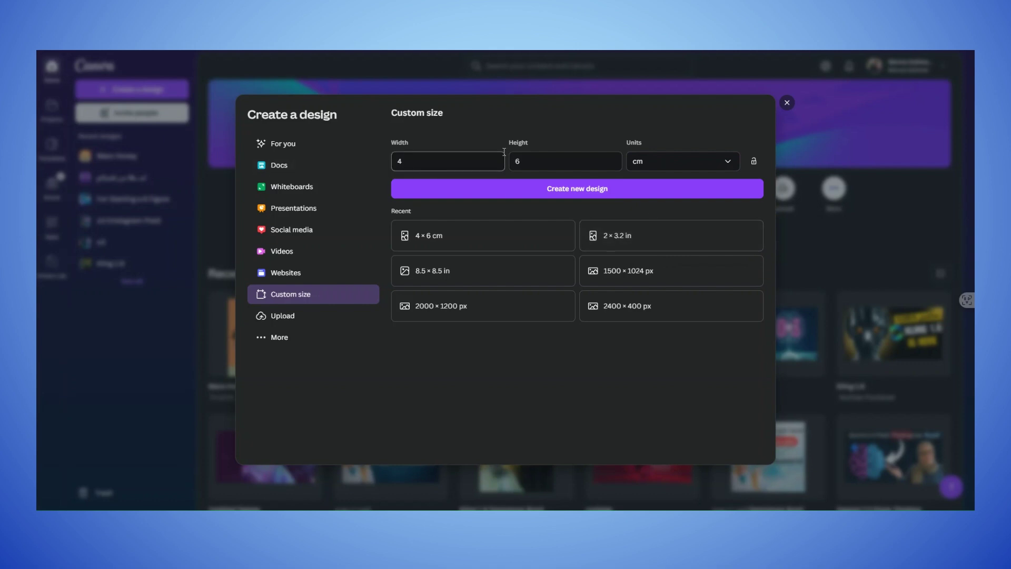
click(525, 160)
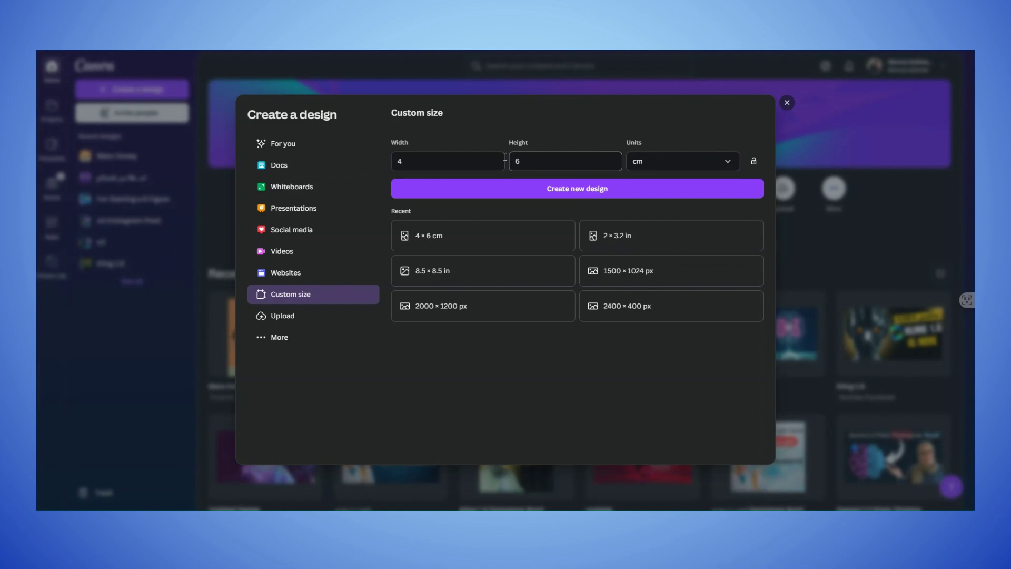
click(505, 157)
click(541, 191)
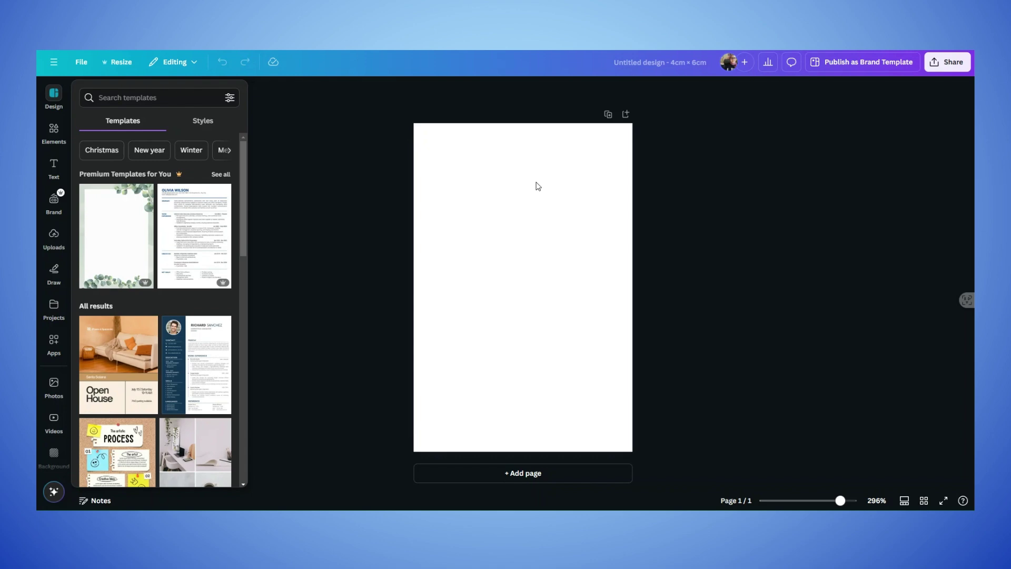
- Turn on Show margins and Show print bleed in the File settings
click(82, 67)
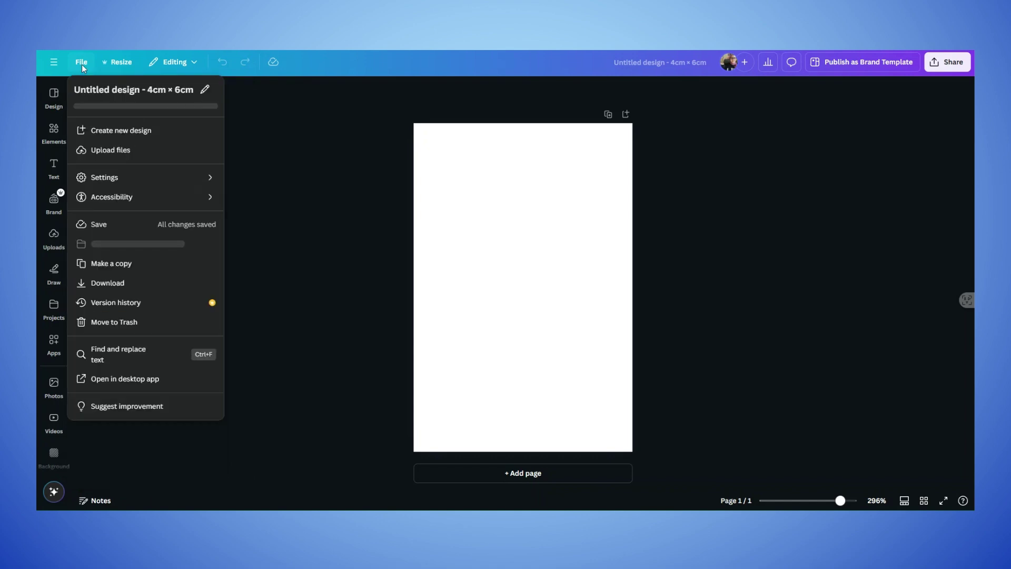
click(212, 178)
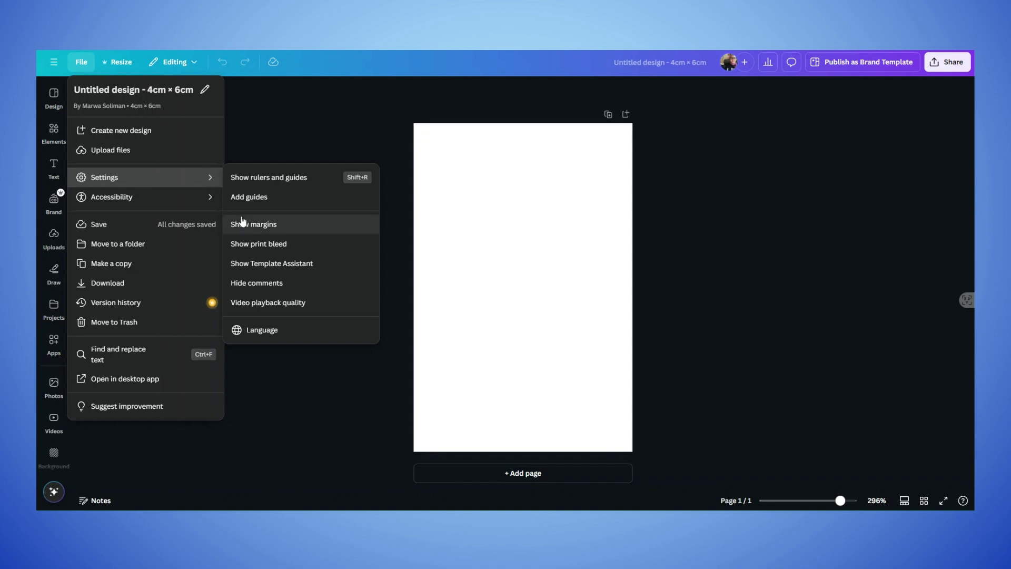
click(299, 226)
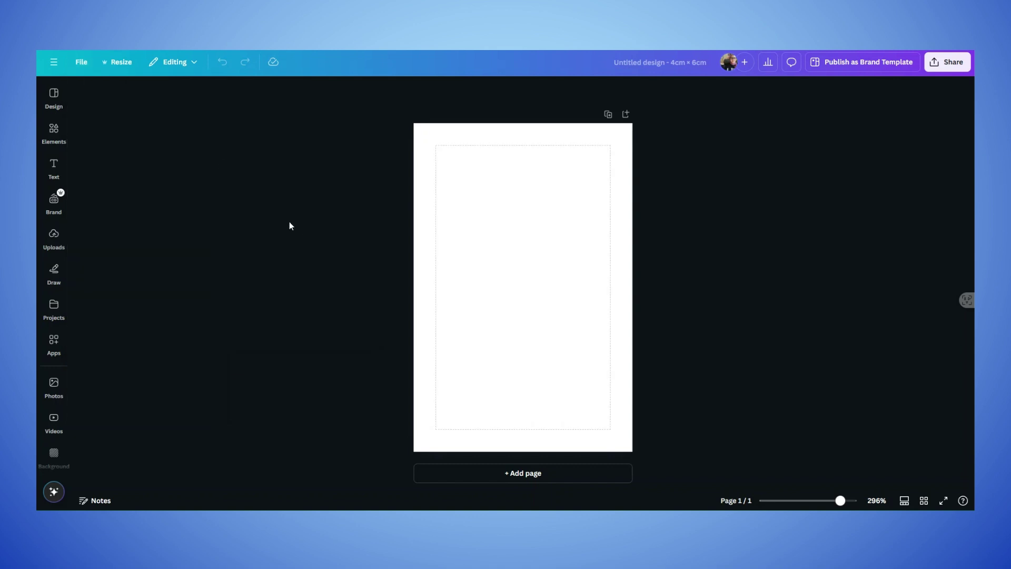
click(81, 62)
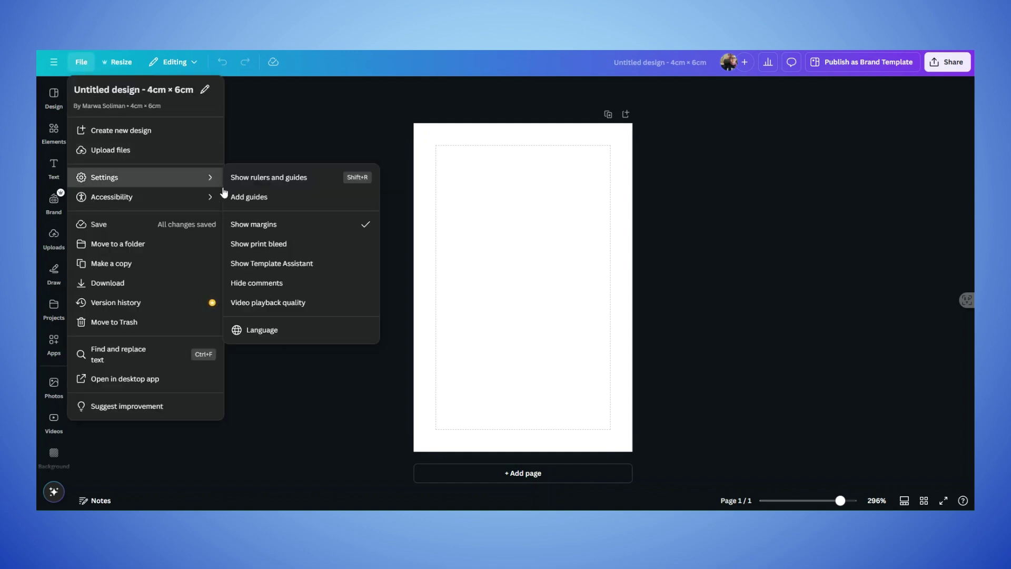
click(352, 244)
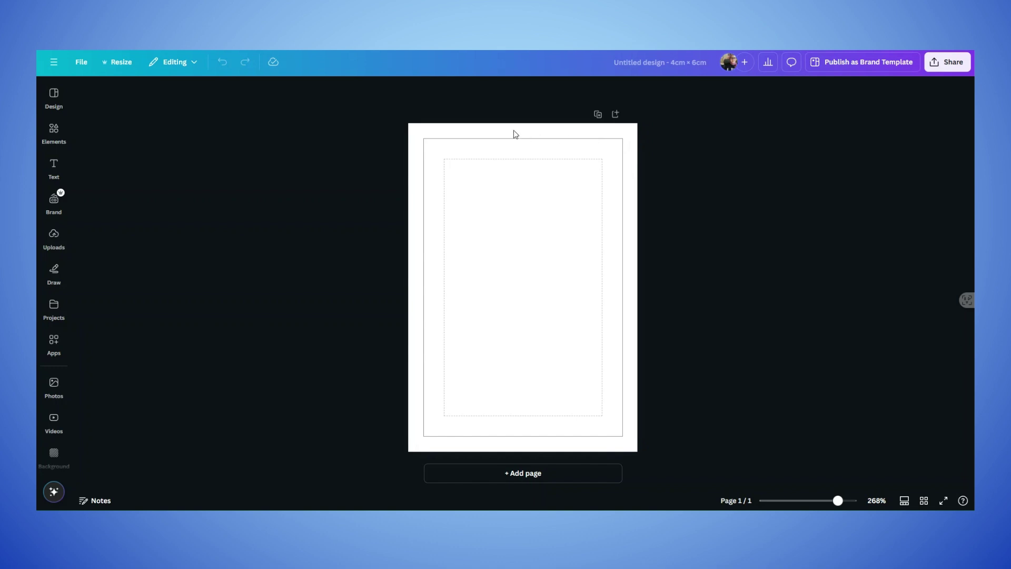
- Add a square shape and stretch it across the full page width and top half
click(54, 167)
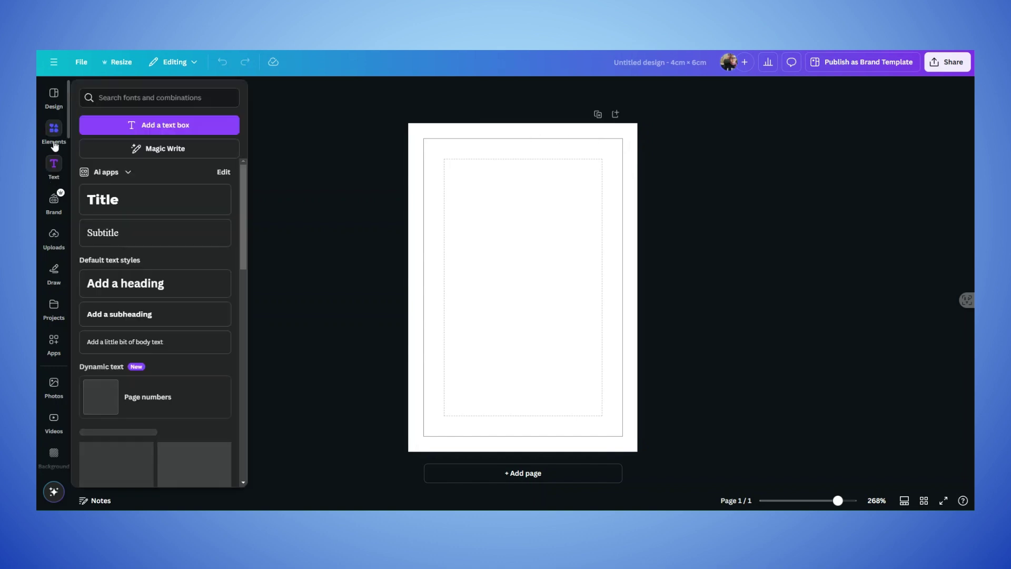
click(53, 142)
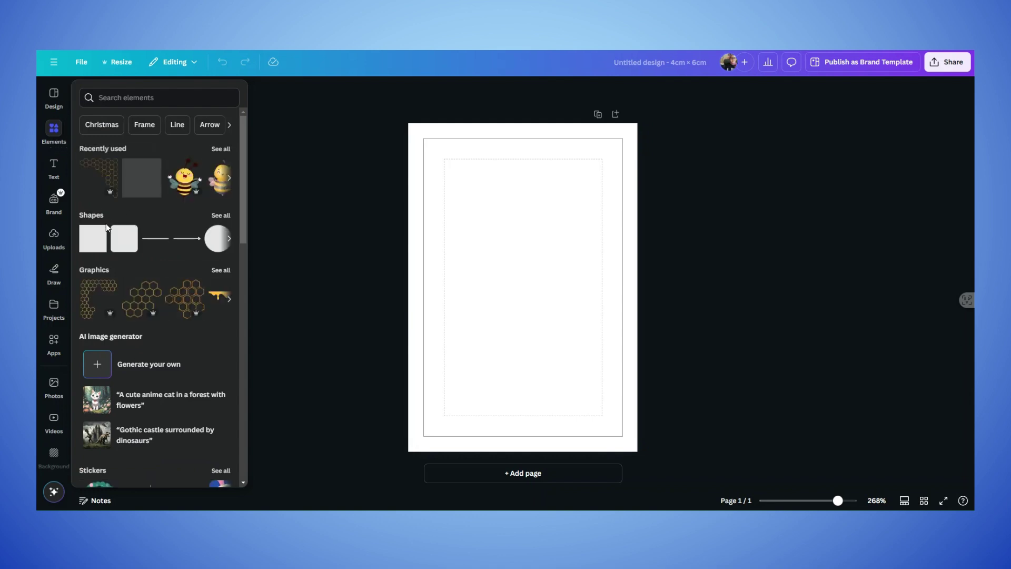
click(107, 227)
drag(552, 255, 637, 122)
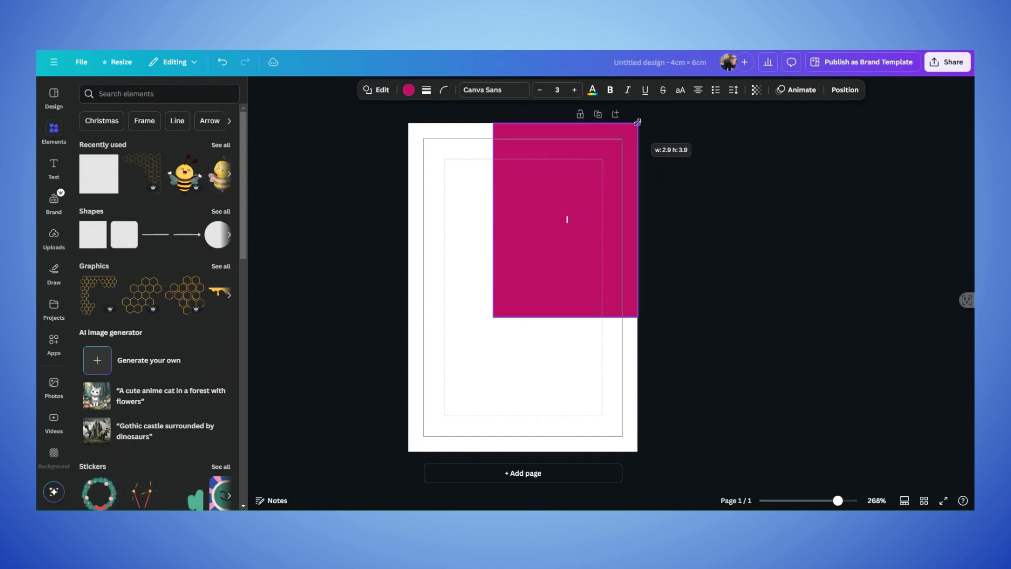
drag(493, 317, 409, 301)
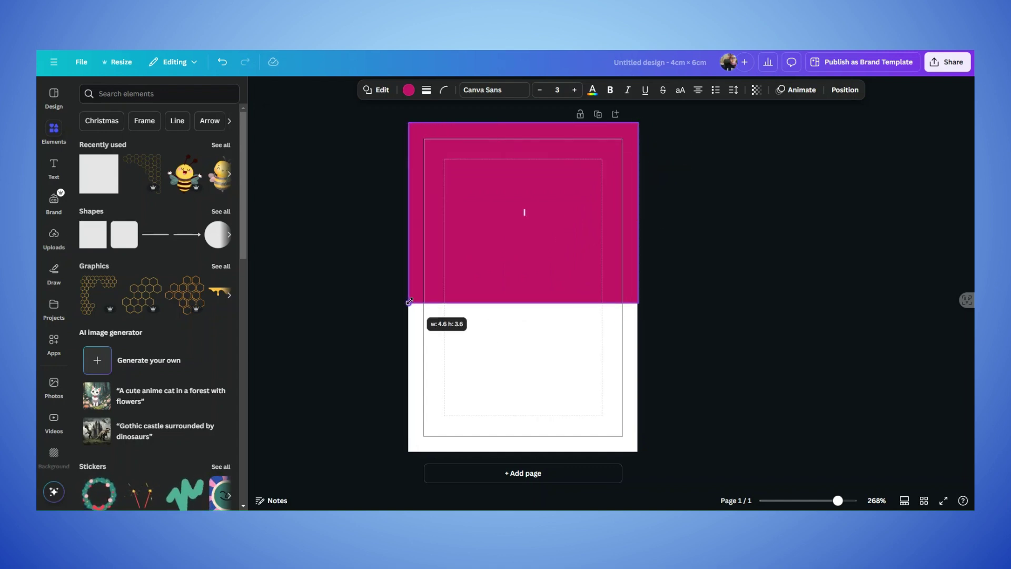
drag(524, 303, 527, 293)
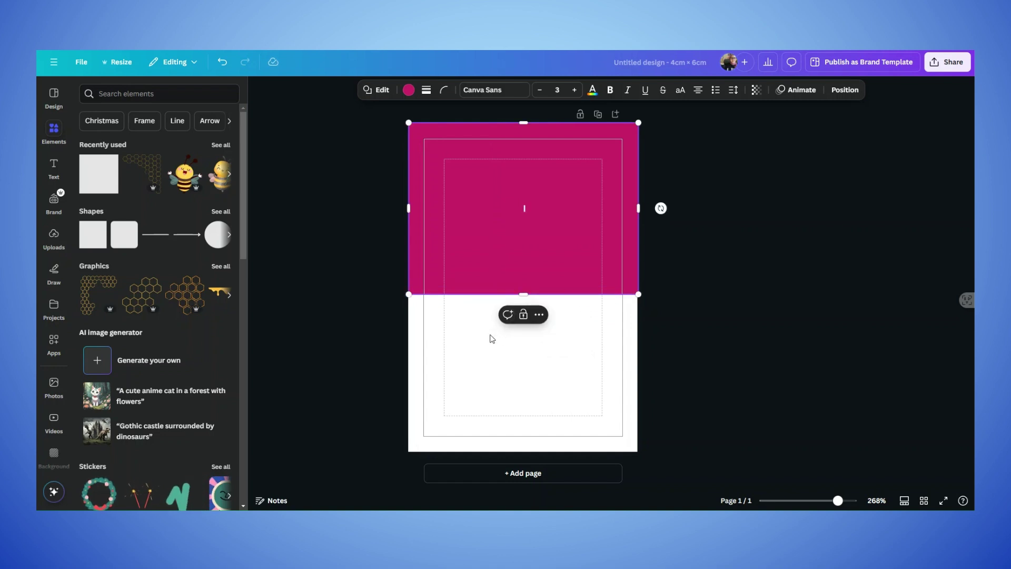
click(521, 382)
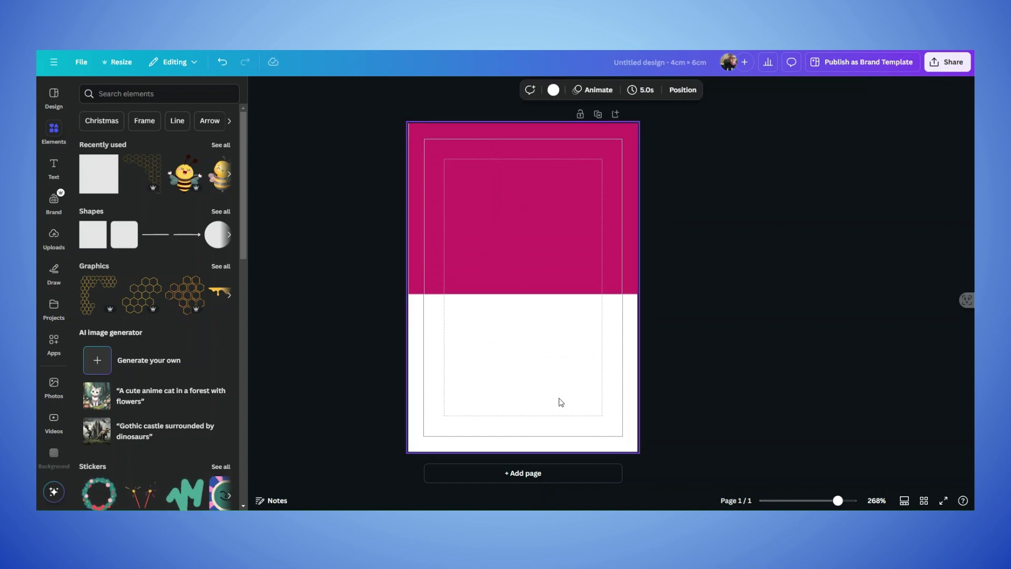
click(516, 214)
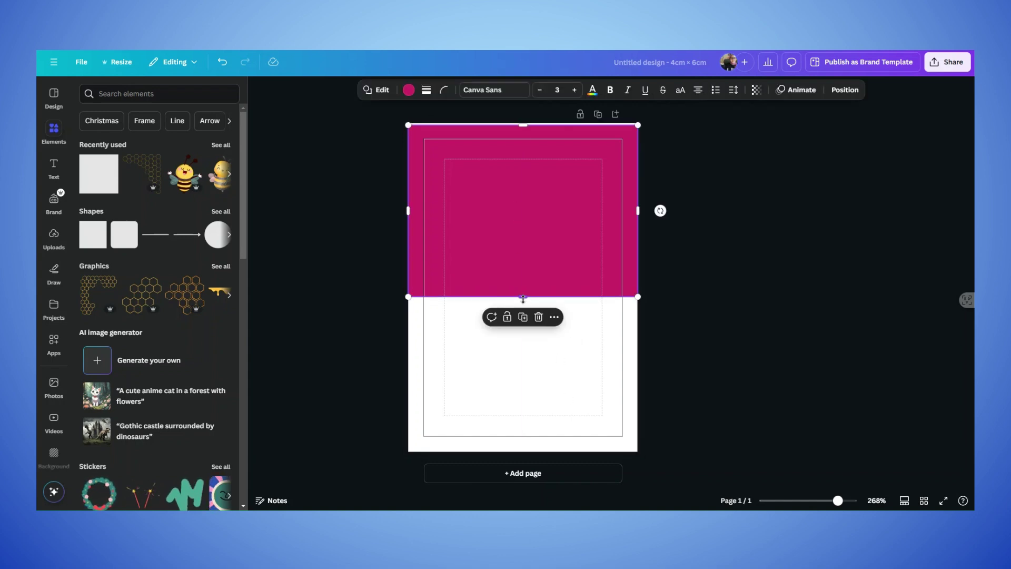
drag(523, 294, 522, 298)
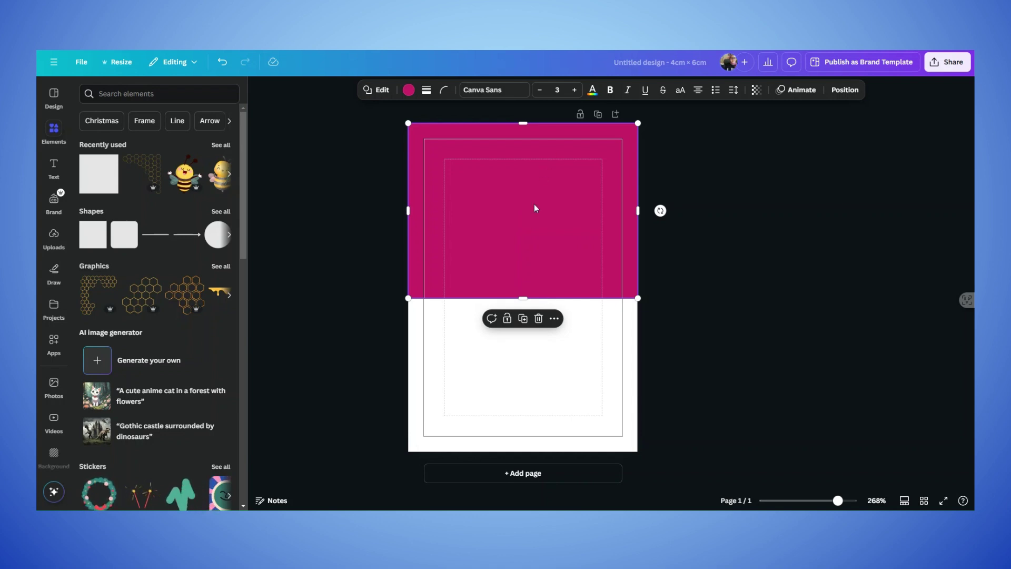
- Recolour the top rectangle to Orange #FF914D from the default colours
double_click(526, 217)
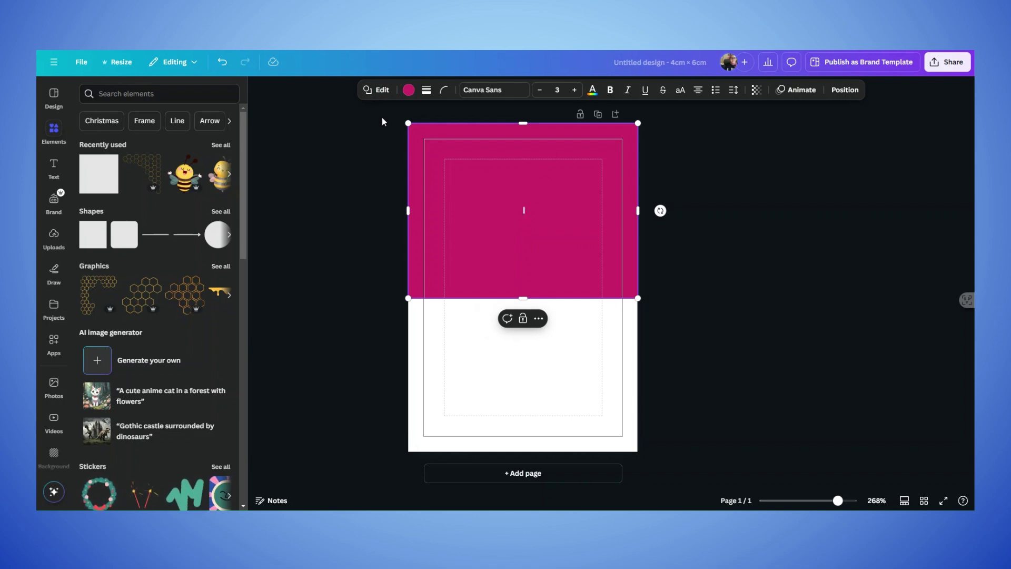
click(408, 90)
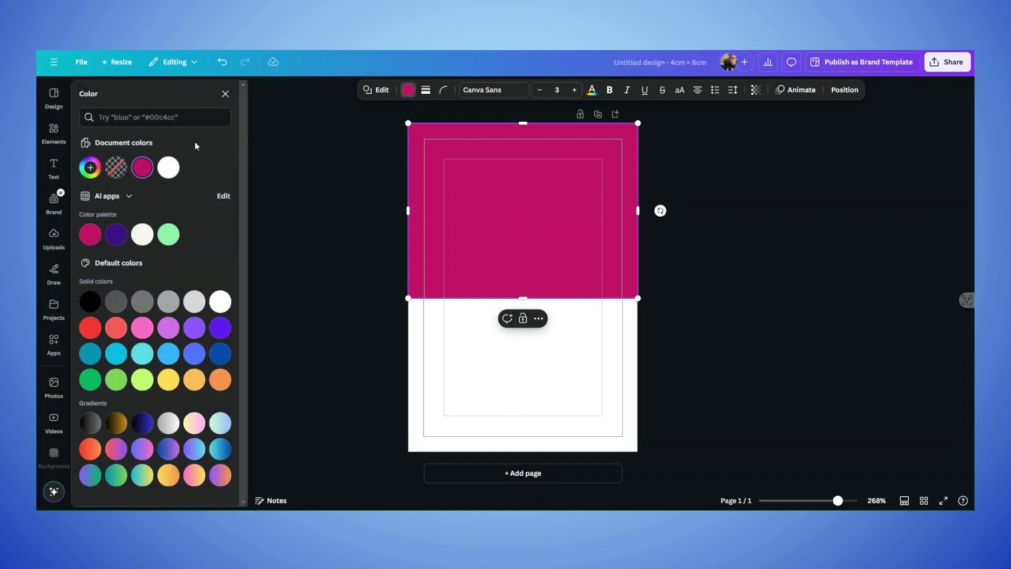
click(95, 168)
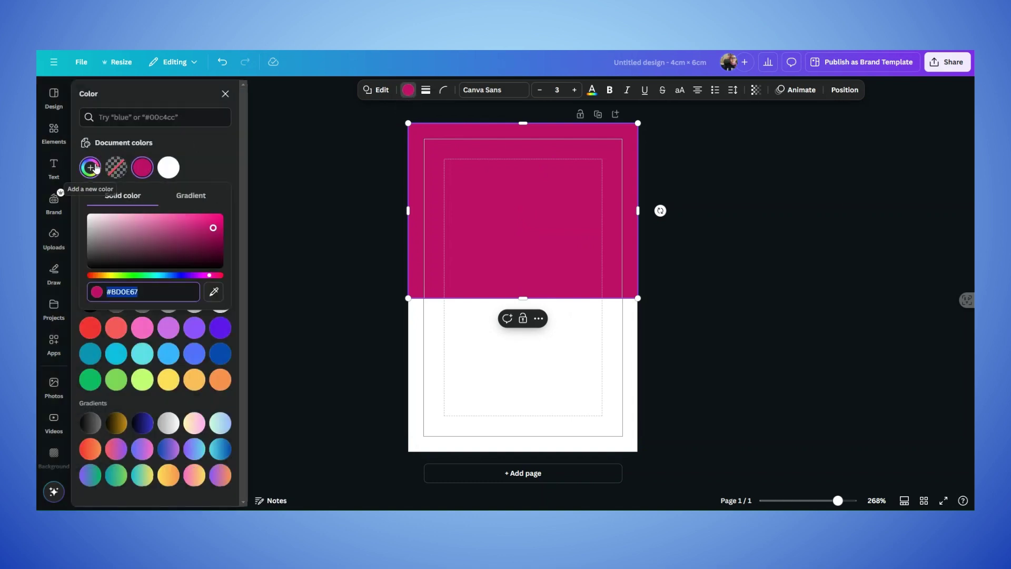
click(225, 381)
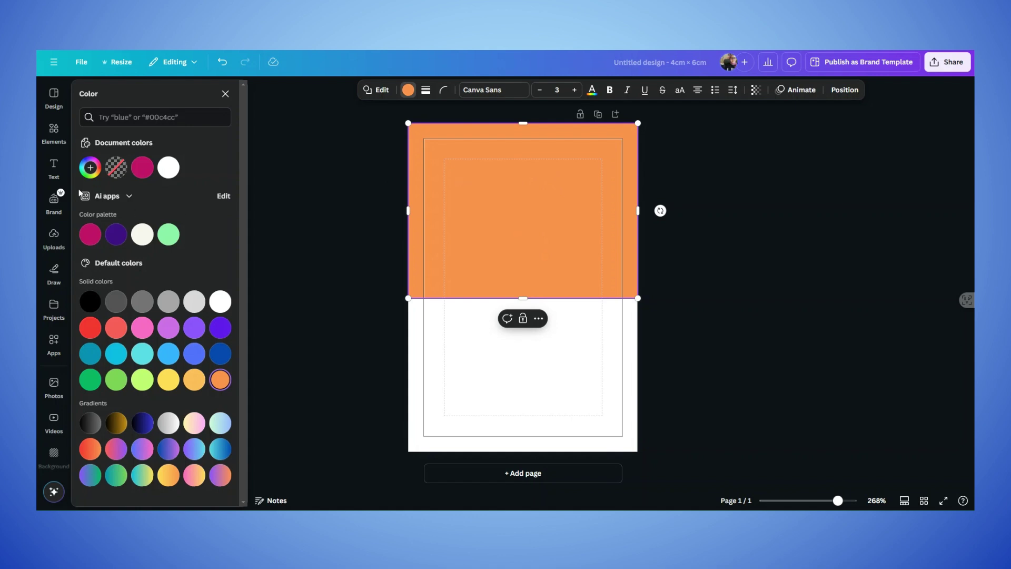
click(90, 168)
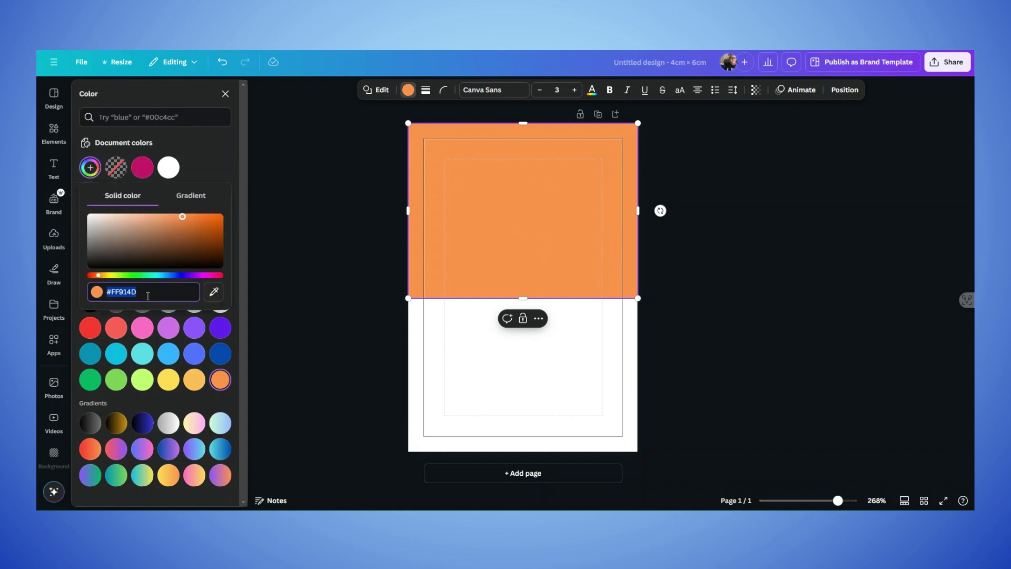
key(Escape)
click(328, 240)
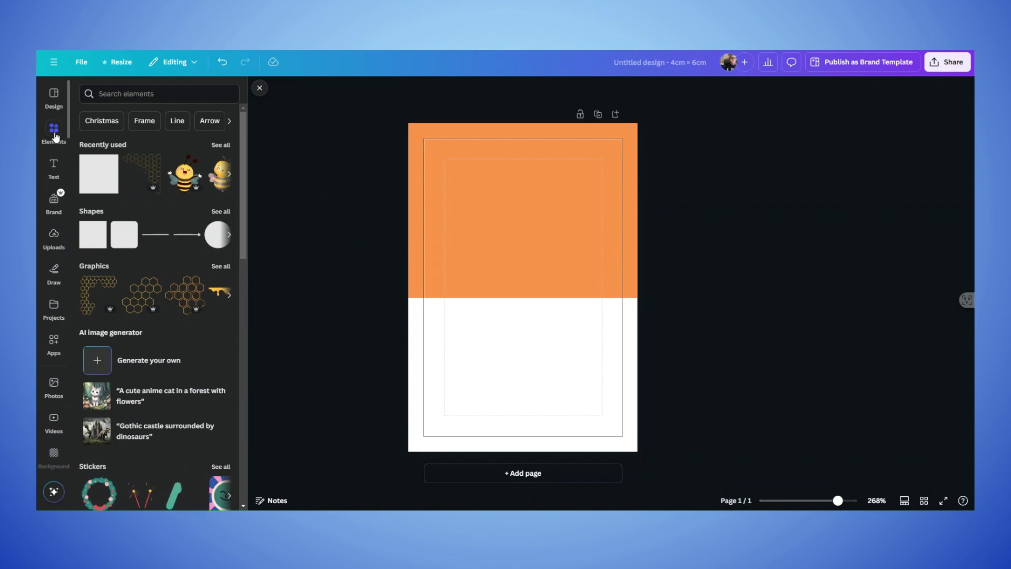
mouse_move(184, 172)
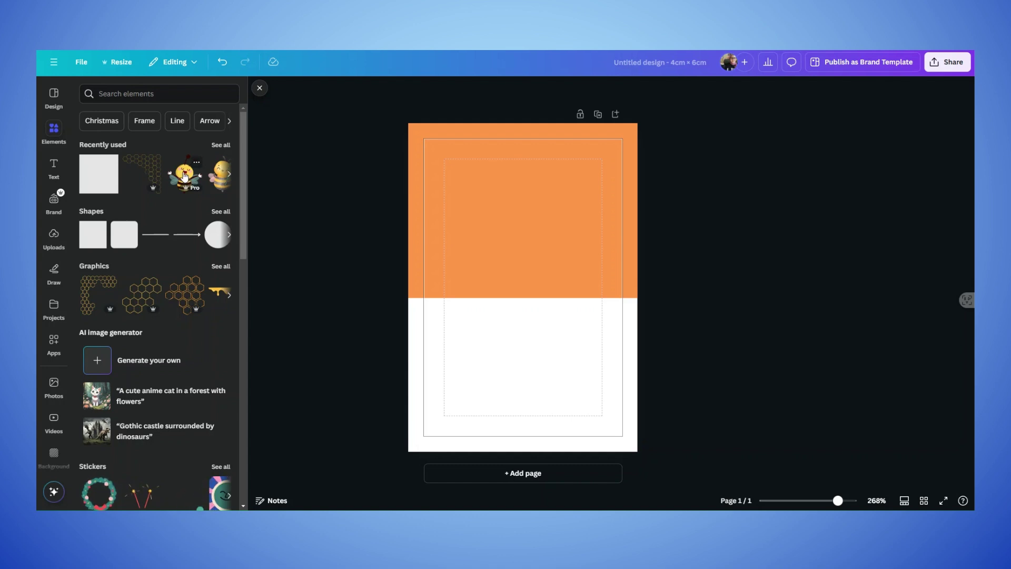
- Add the bee sticker to the label and centre it horizontally
click(185, 176)
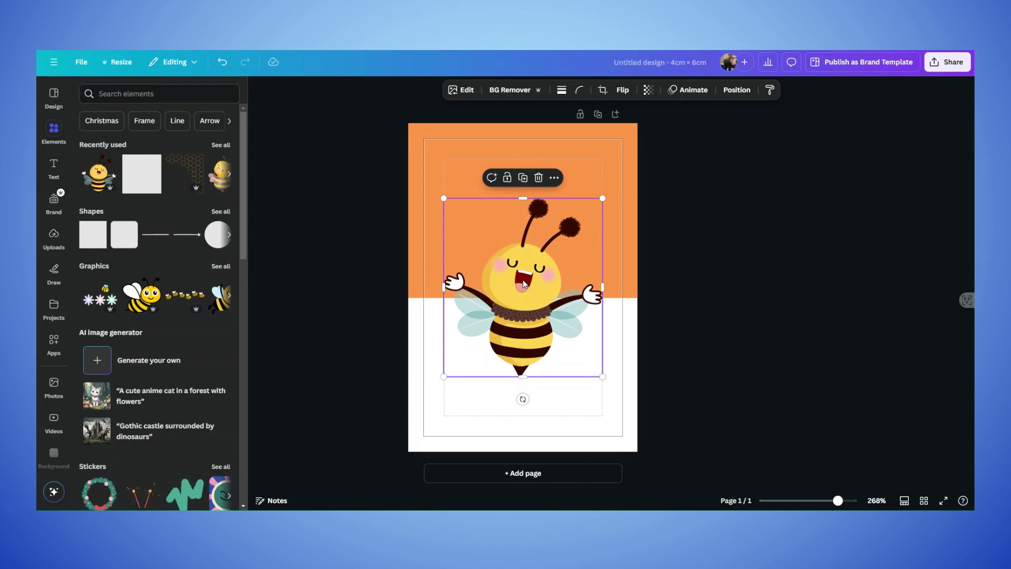
drag(526, 285, 542, 270)
drag(604, 184, 621, 160)
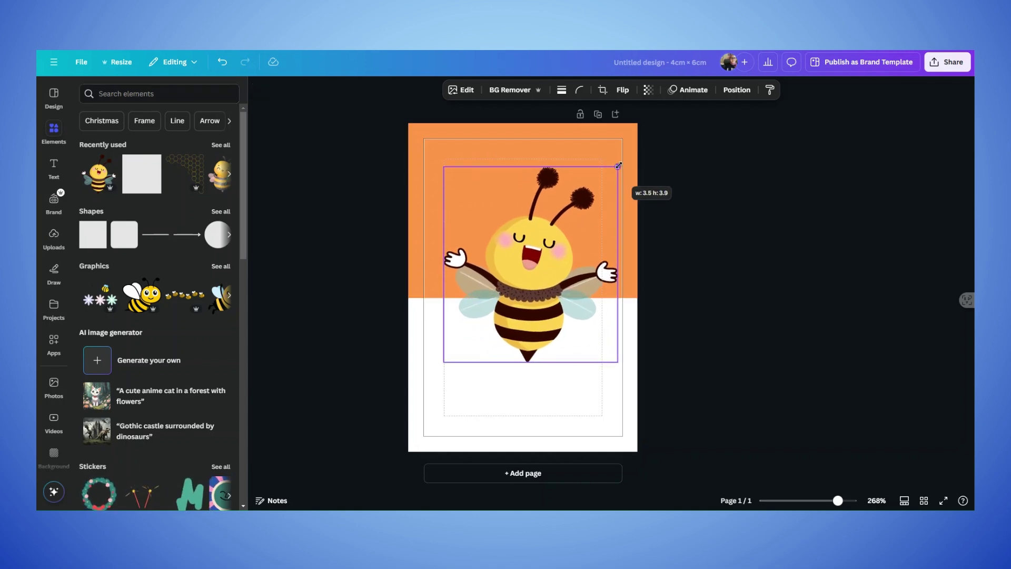
drag(569, 247, 569, 237)
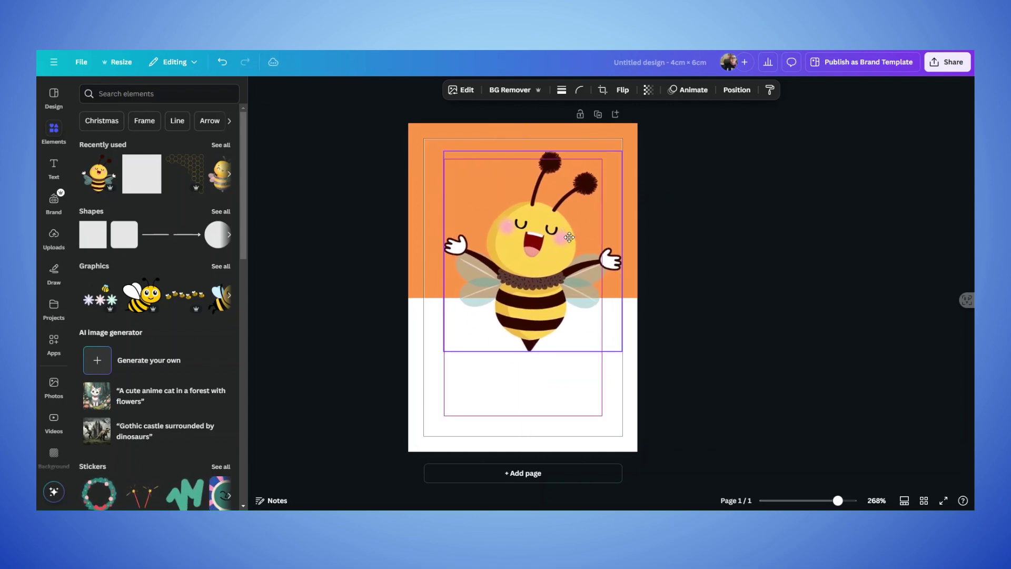
click(815, 373)
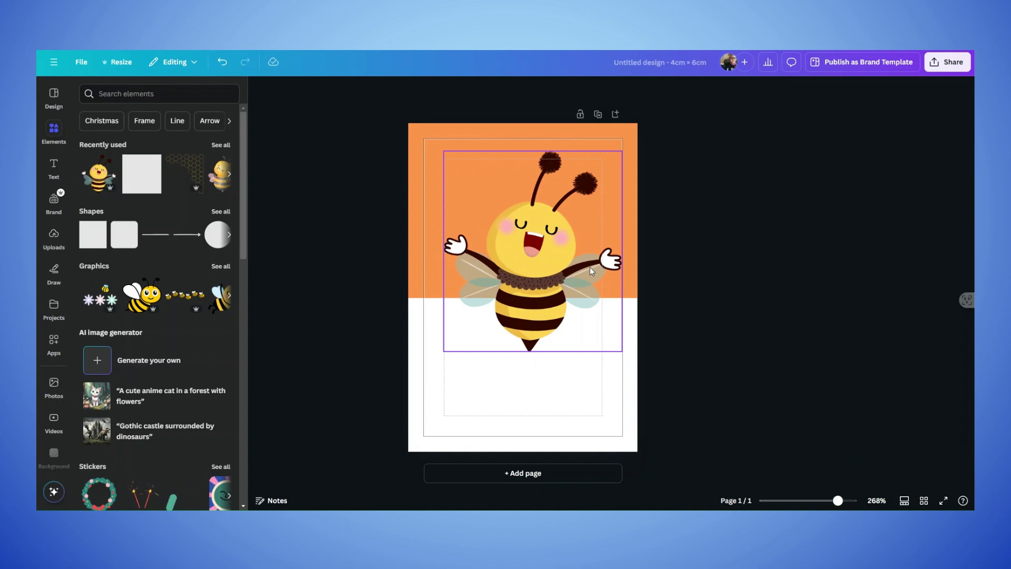
drag(596, 272, 586, 270)
- Shrink the bee and move it up into the orange band
drag(609, 152, 601, 163)
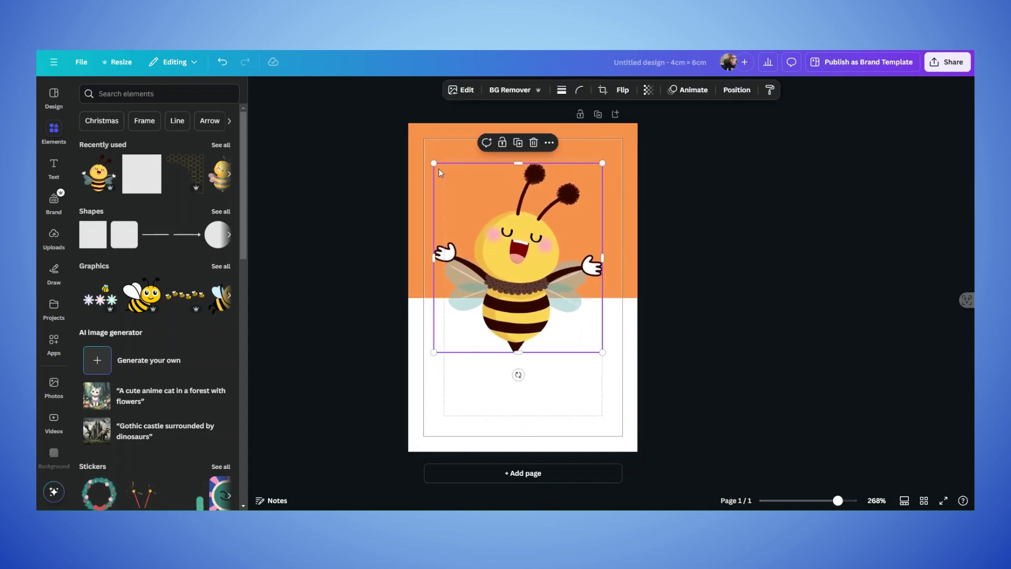
drag(434, 163, 445, 172)
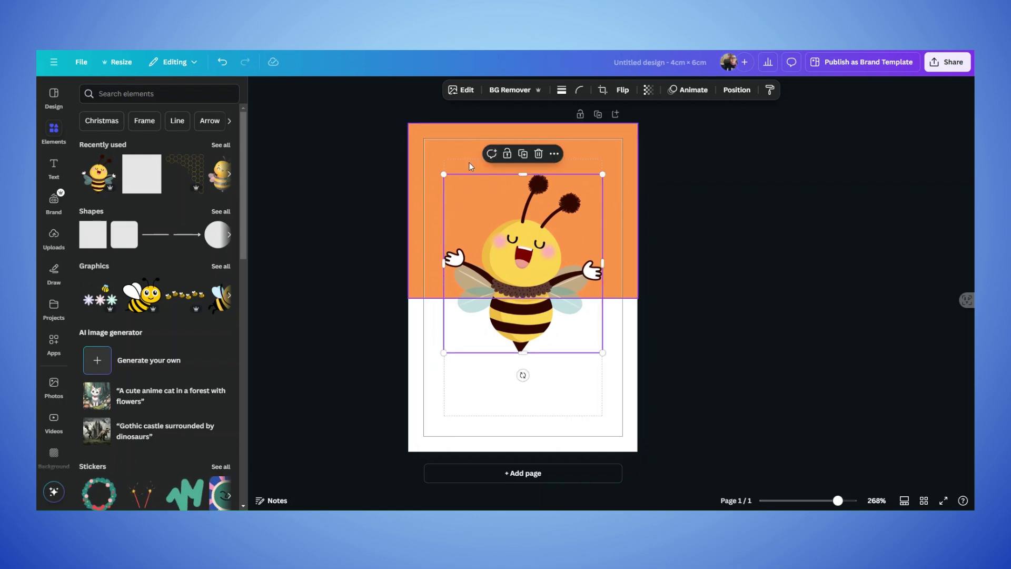
click(777, 271)
drag(539, 262, 541, 257)
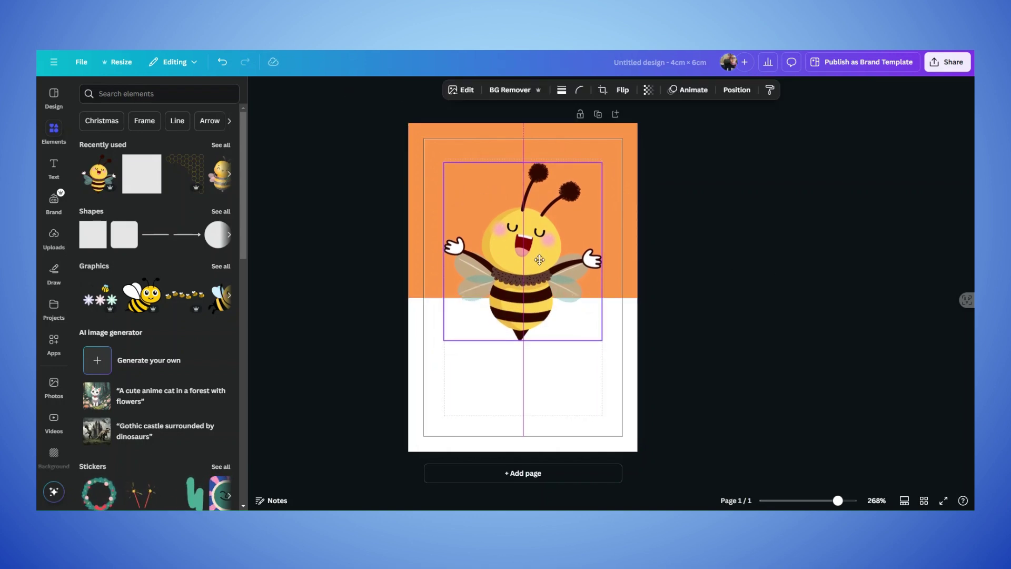
click(717, 272)
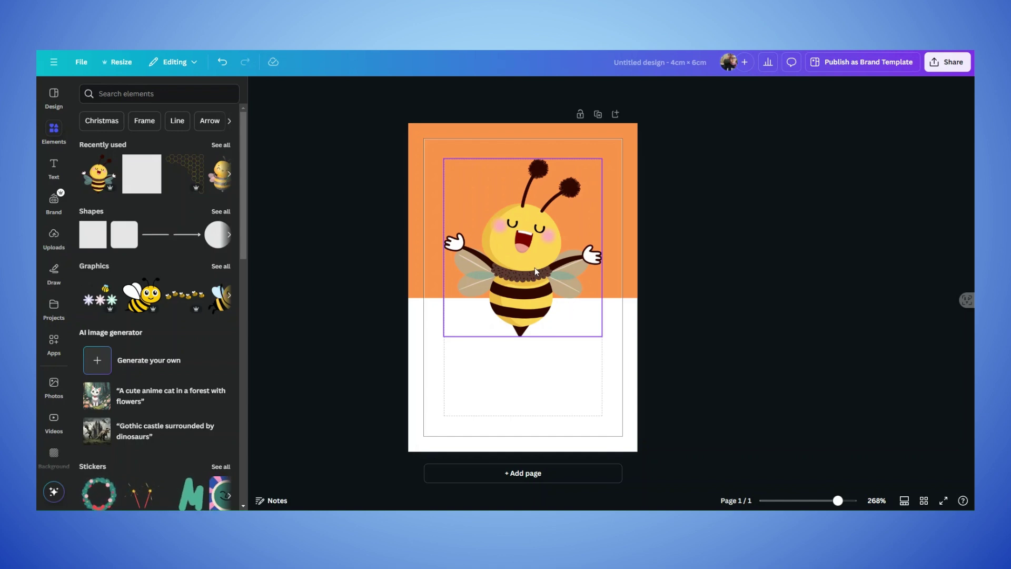
click(473, 191)
click(720, 227)
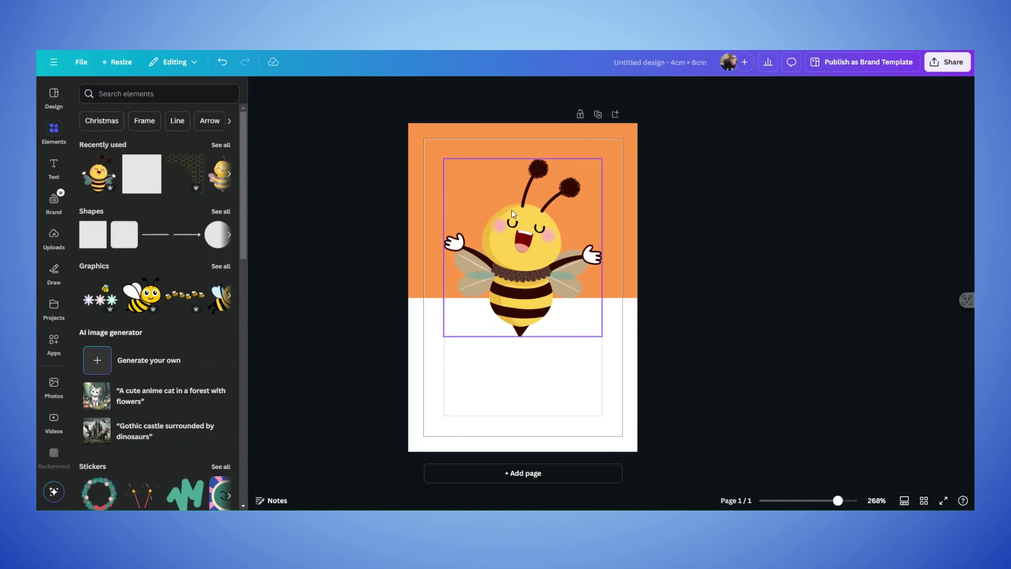
- Add a title at font size 14 reading 'Maro Honey'
click(54, 176)
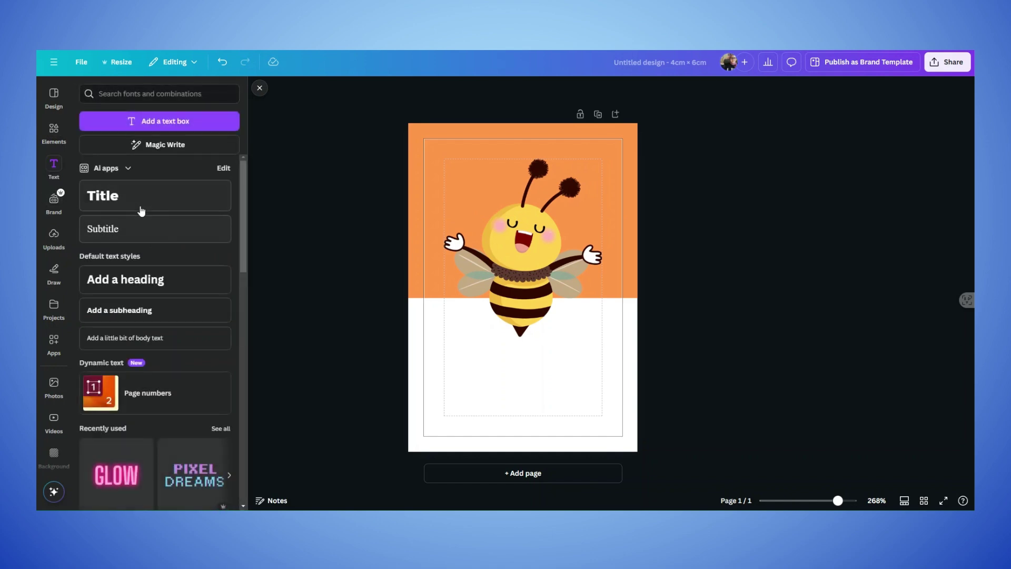
click(152, 206)
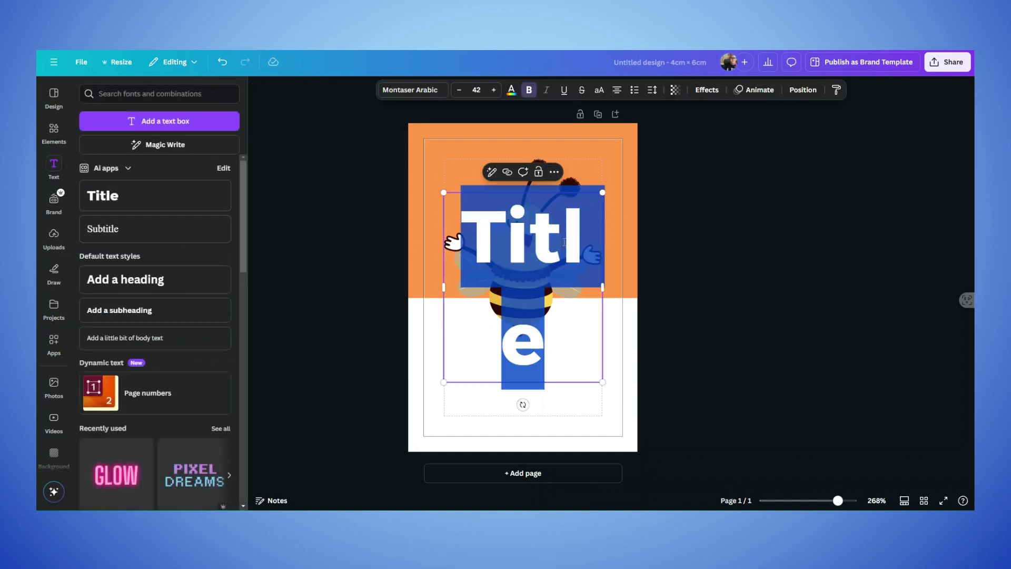
click(458, 91)
click(460, 90)
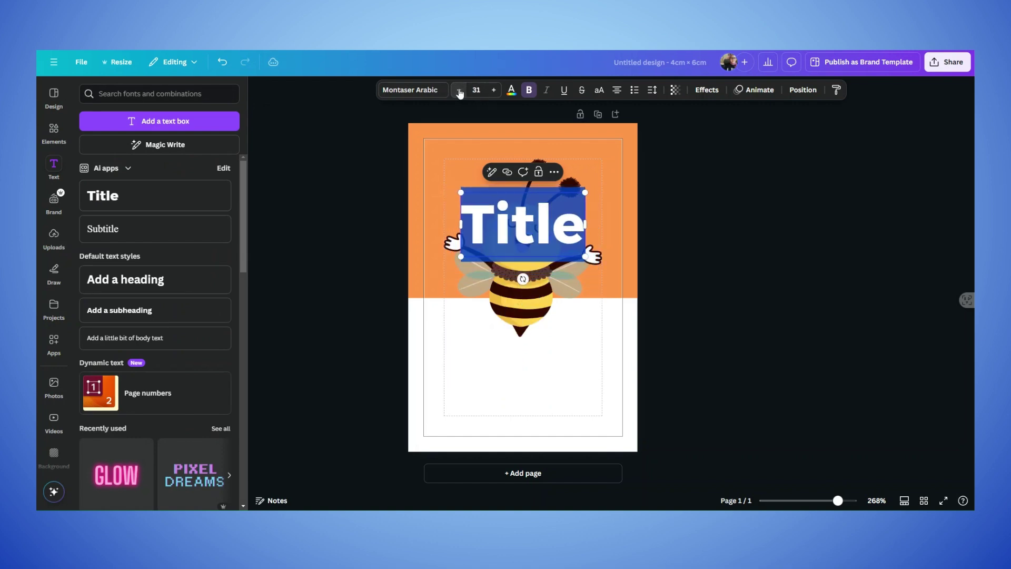
click(460, 91)
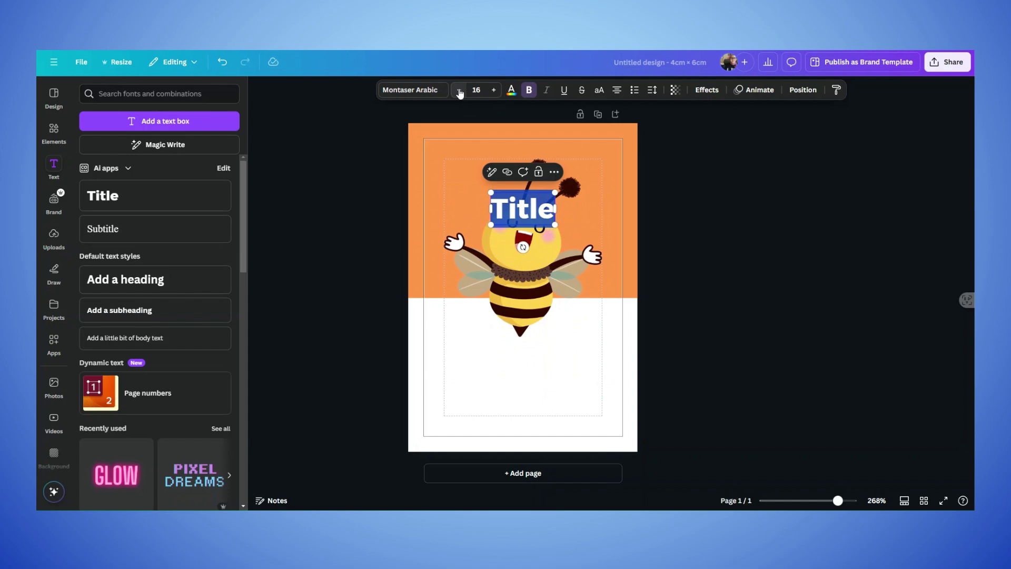
click(459, 91)
click(459, 91)
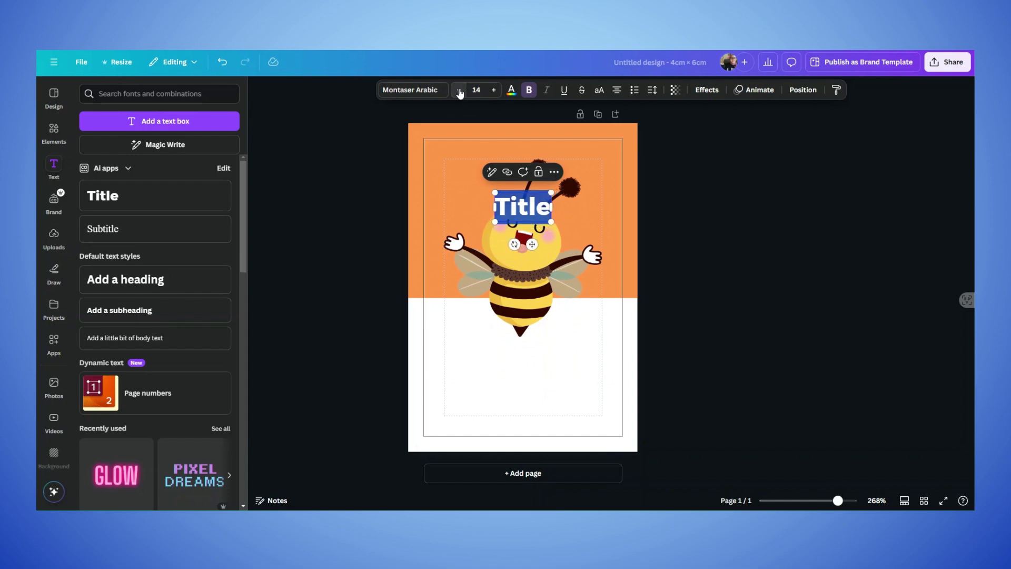
text(Mar)
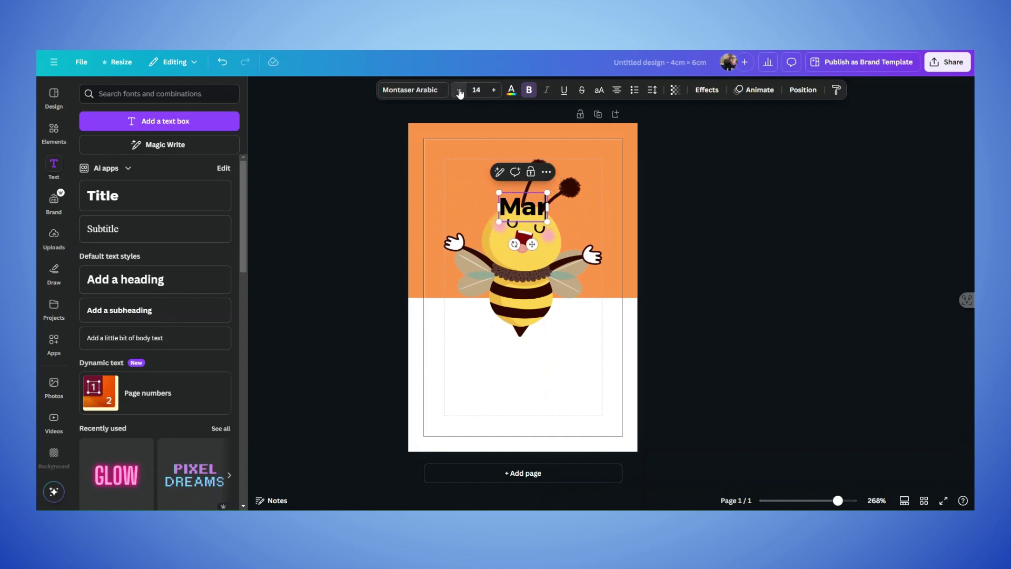
text(o Hone)
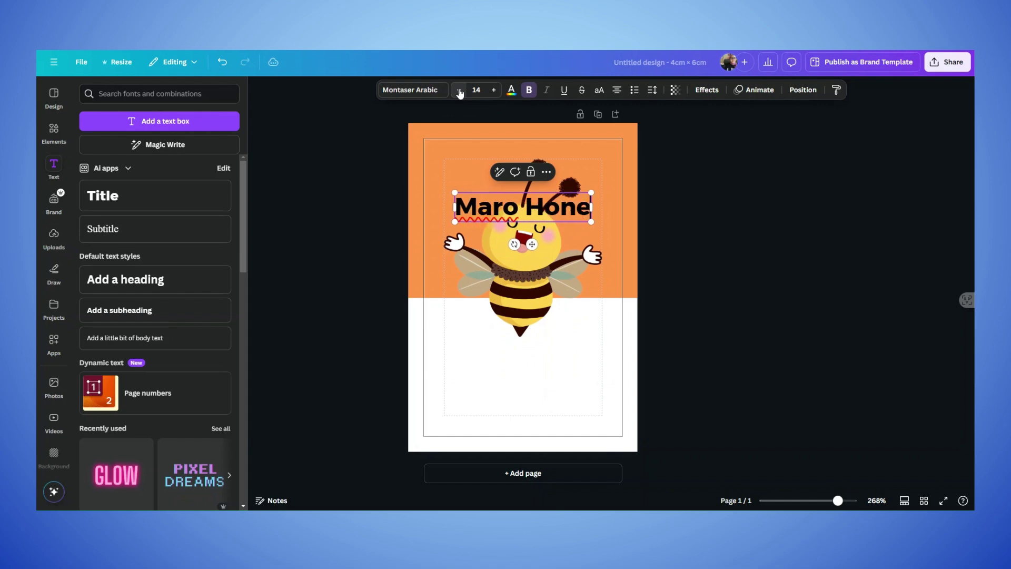
text(y)
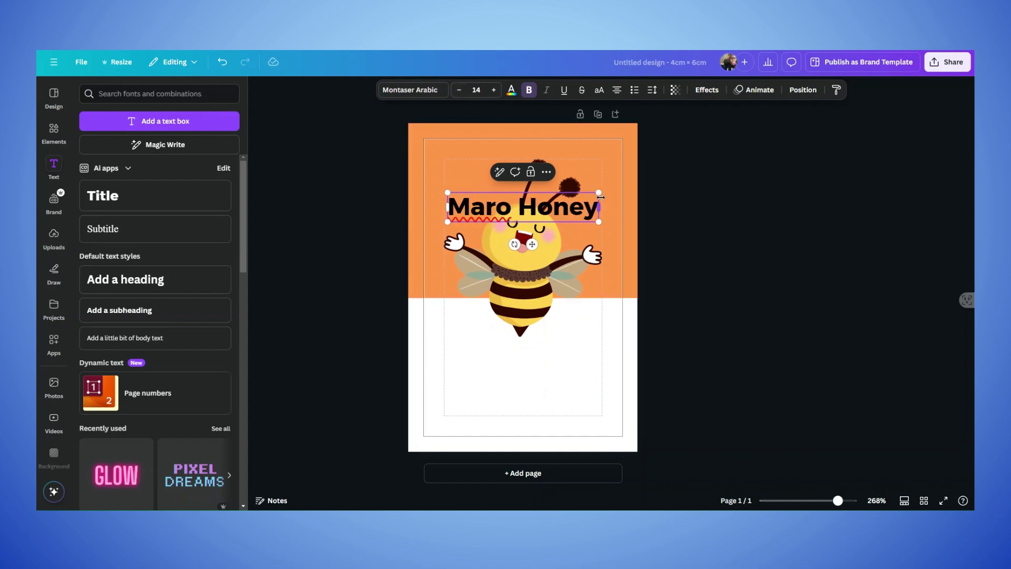
- Apply the Curve effect to the title with the curve lowered to 49
click(706, 90)
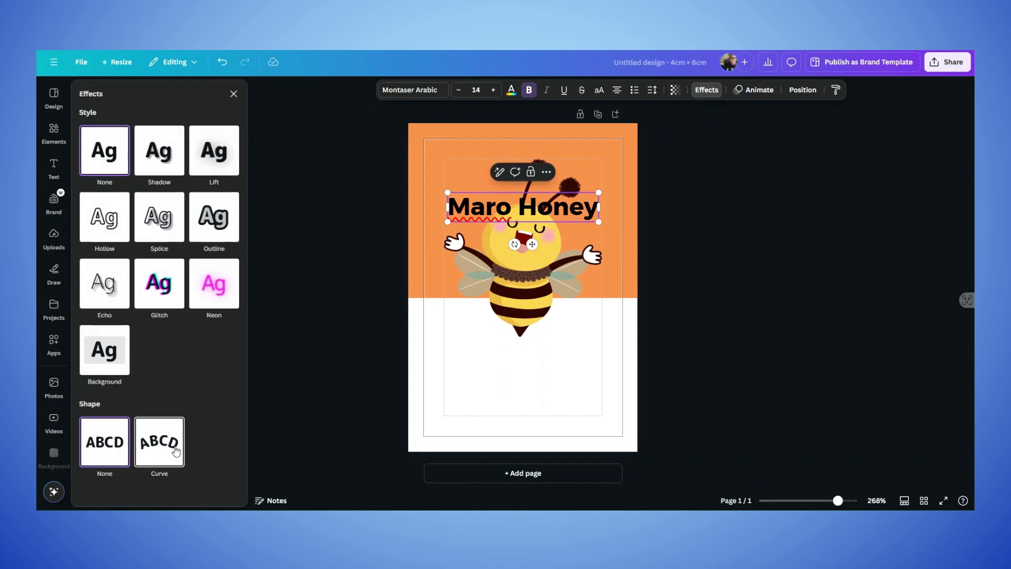
click(159, 442)
mouse_move(563, 233)
mouse_down()
mouse_move(564, 191)
mouse_move(540, 194)
mouse_up()
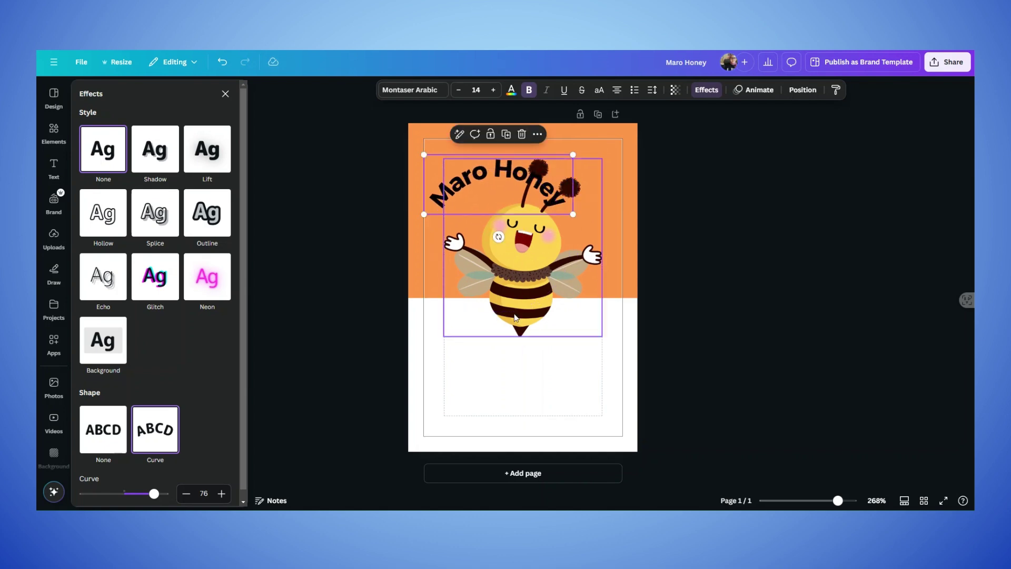
drag(154, 503, 143, 501)
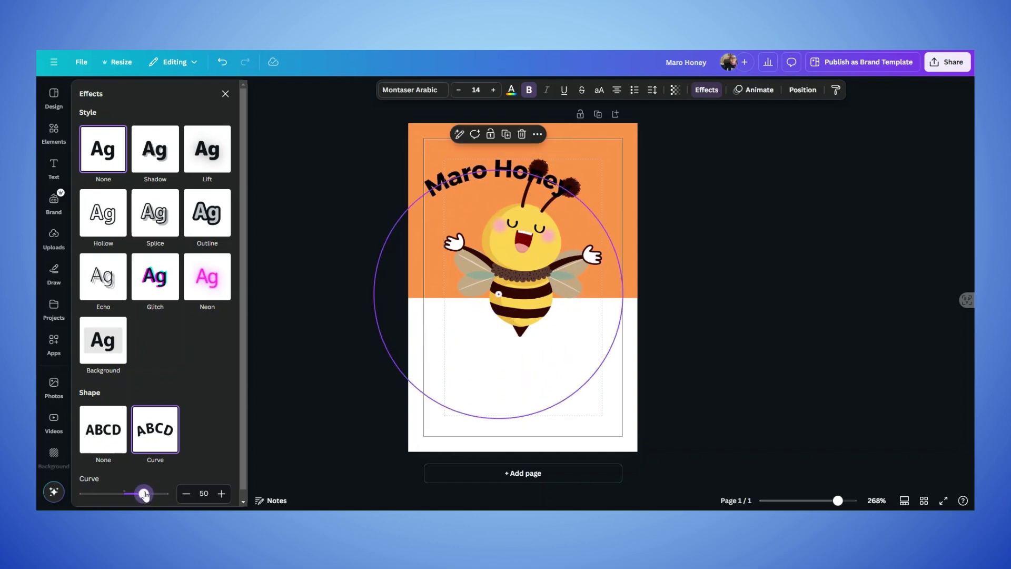
- Rotate the title counter-clockwise, shrink it, and place it at the bee's upper left
double_click(498, 182)
drag(498, 226, 534, 209)
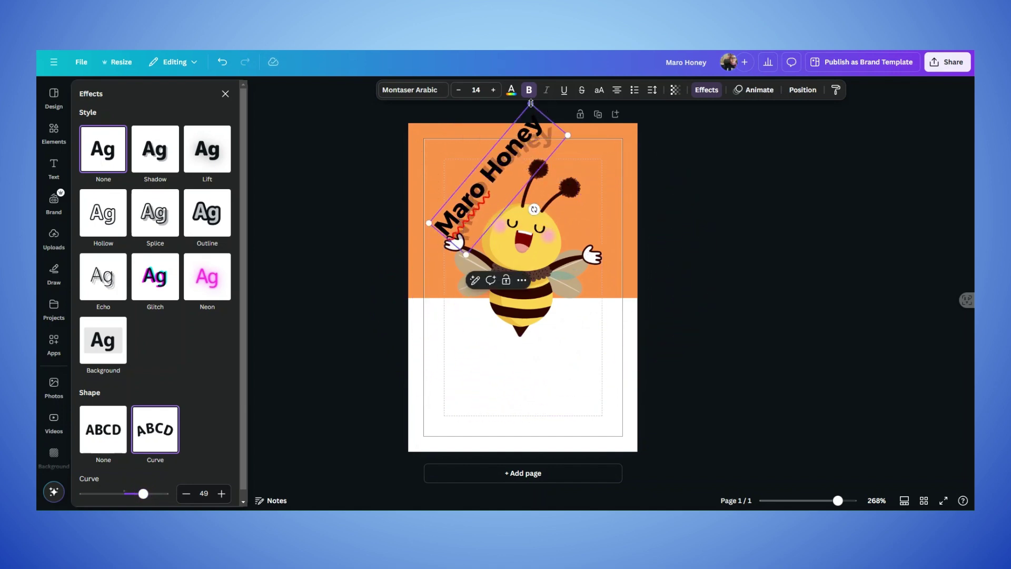
drag(531, 103, 513, 155)
click(620, 227)
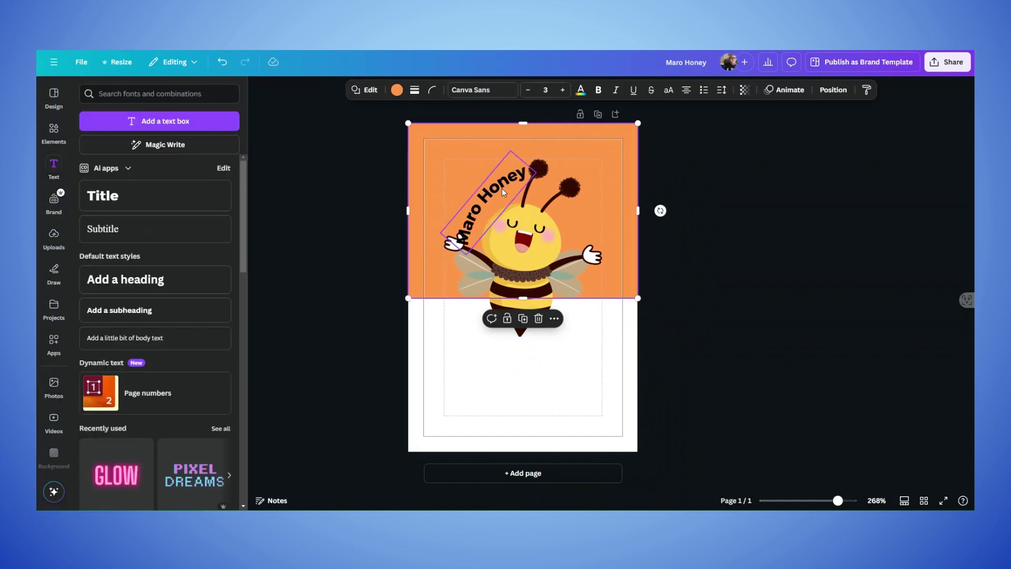
drag(503, 193, 491, 180)
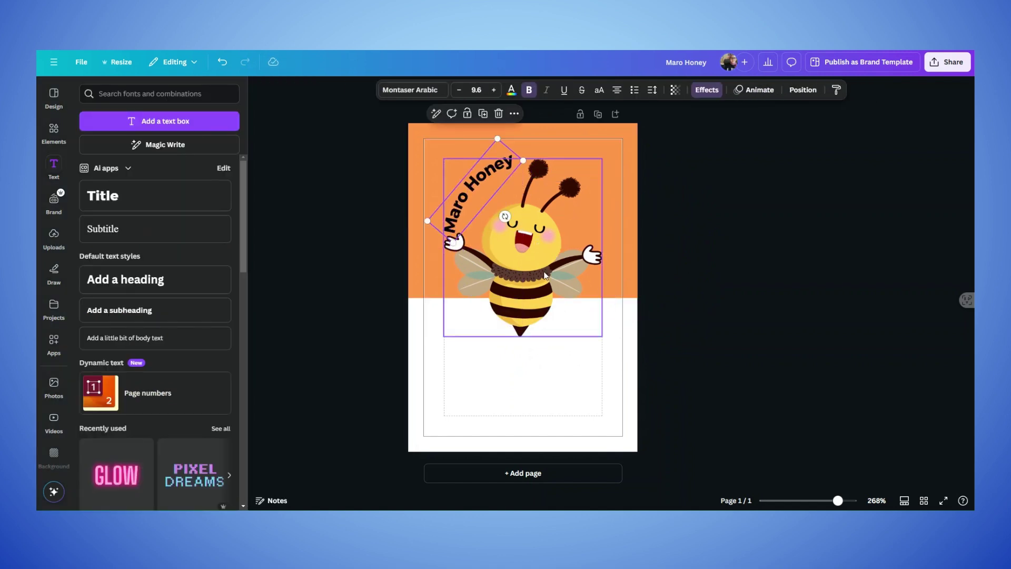
drag(545, 275, 516, 261)
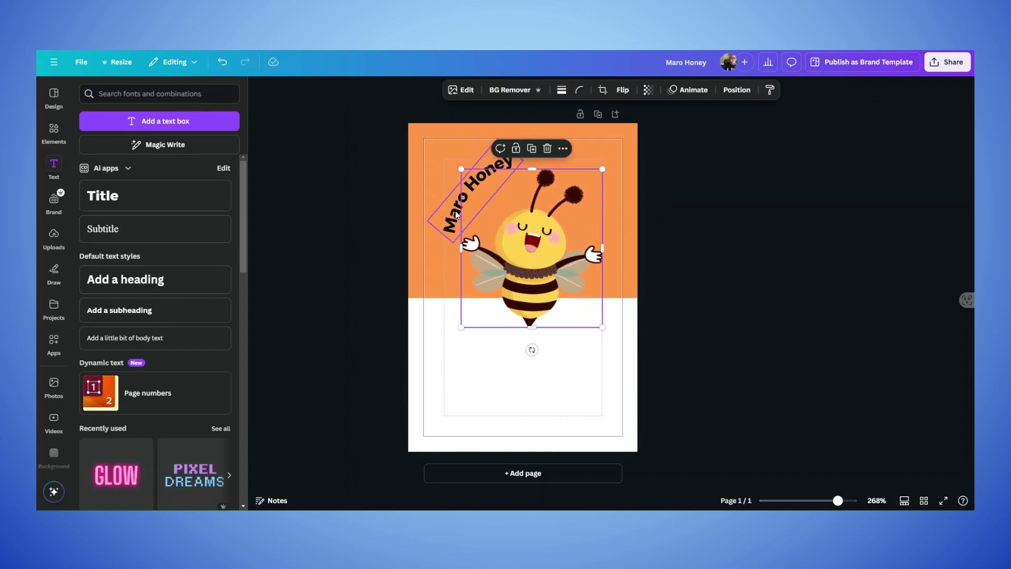
- Nudge the curved title into its final position beside the bee's antennae
drag(456, 214, 457, 208)
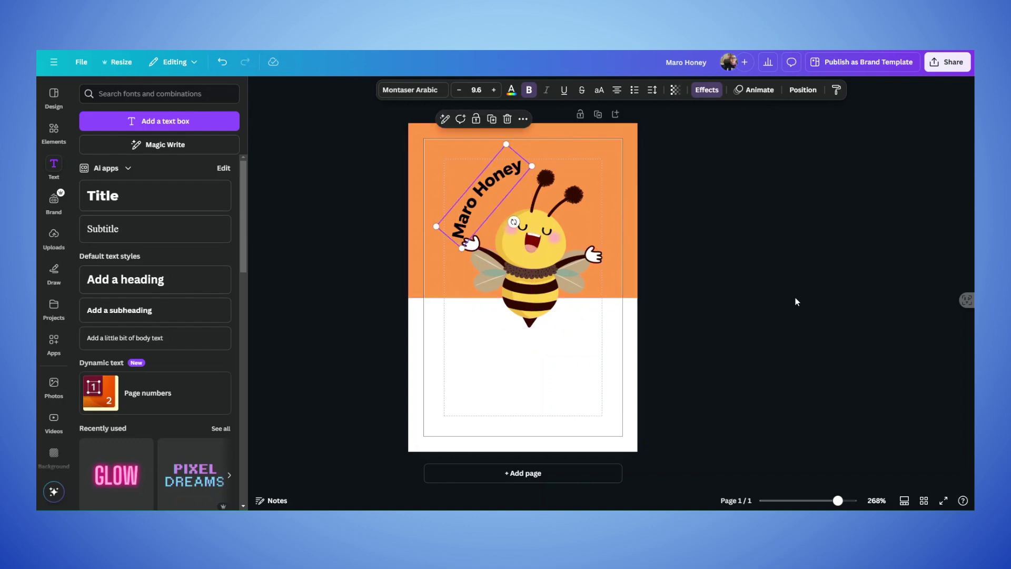
click(645, 283)
click(477, 197)
drag(477, 197, 478, 200)
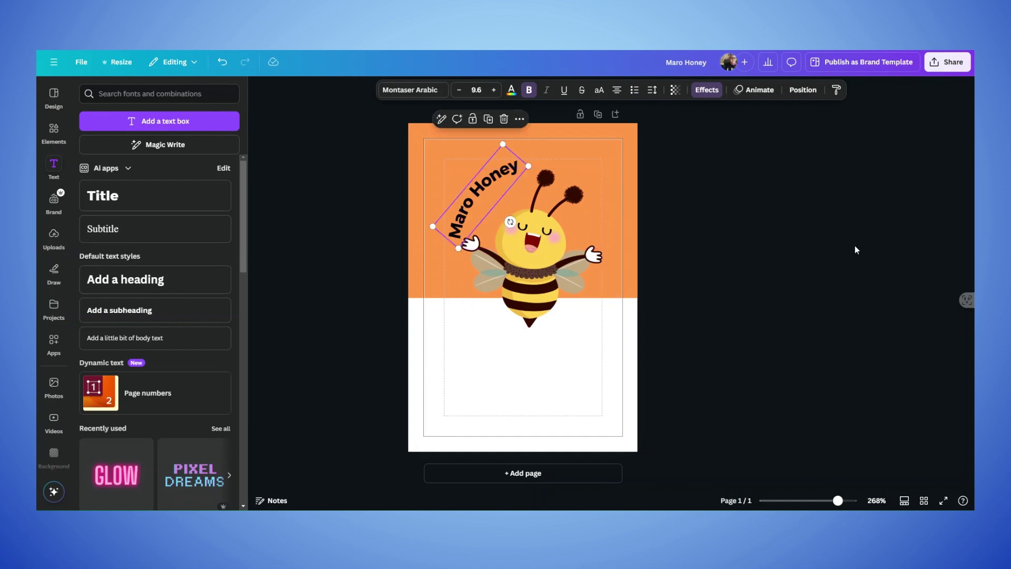
click(836, 327)
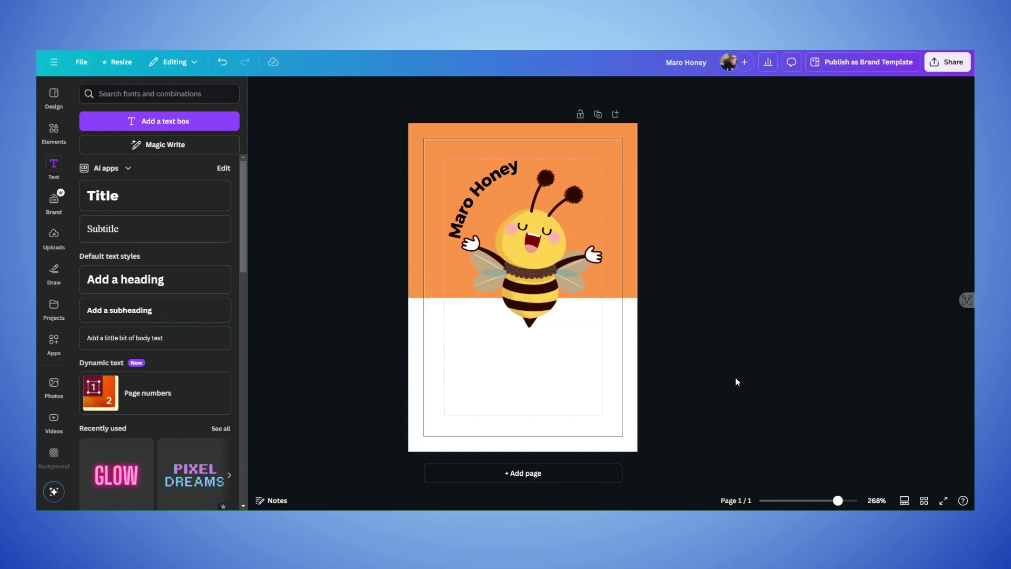
- Change the title's font to Gagalin
click(479, 181)
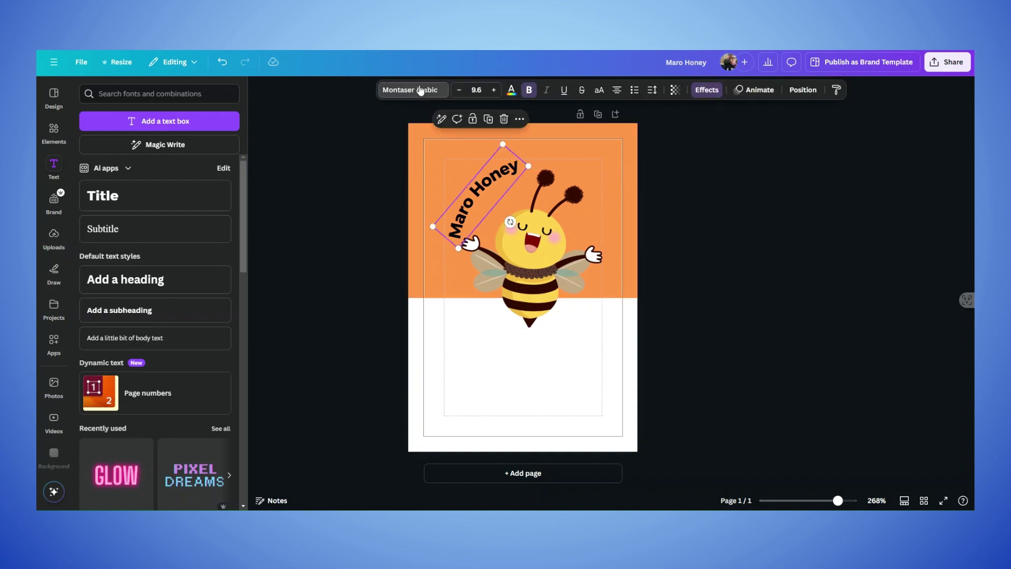
click(416, 89)
scroll(119, 407, down, 5)
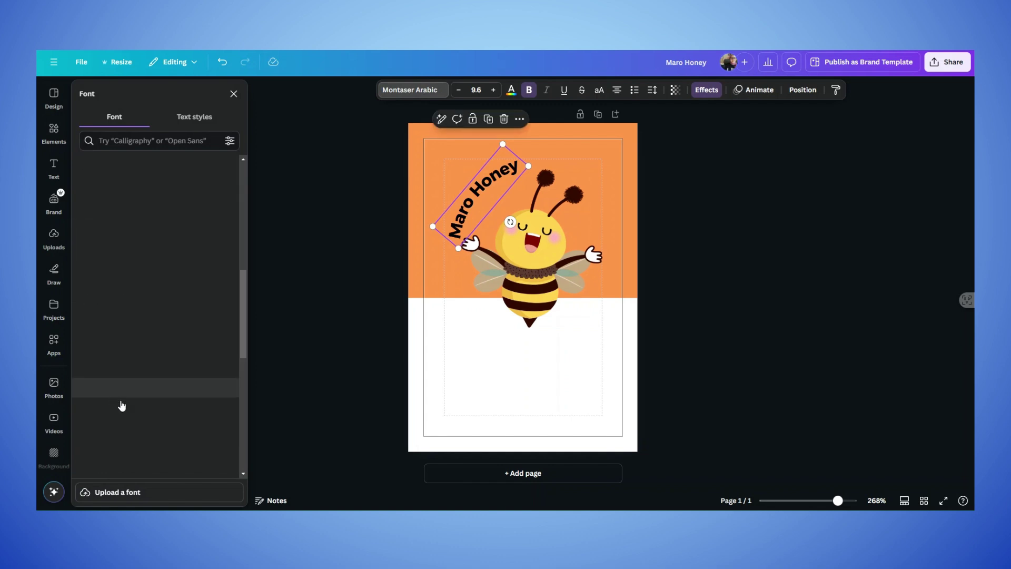
scroll(132, 377, down, 2)
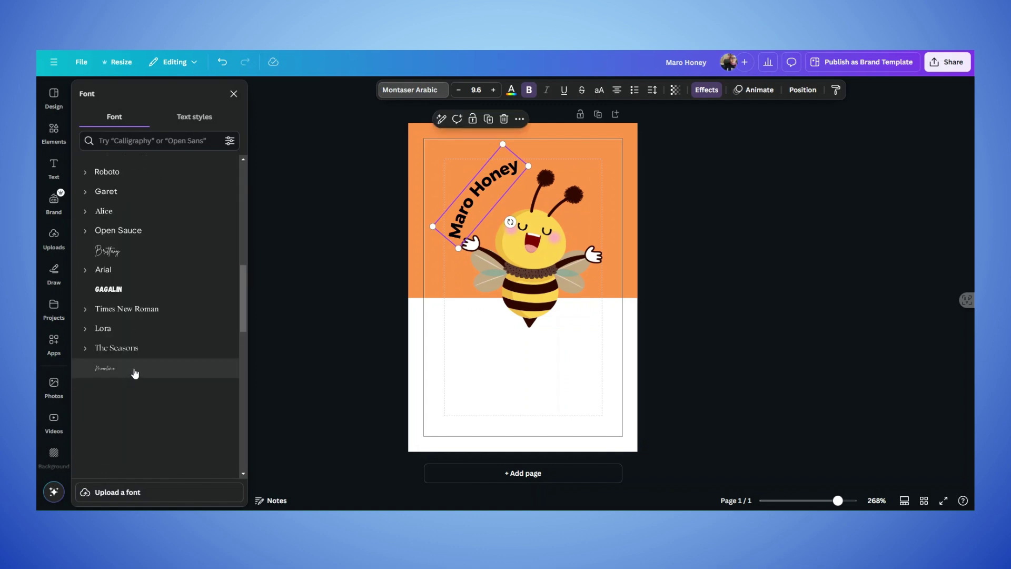
click(113, 291)
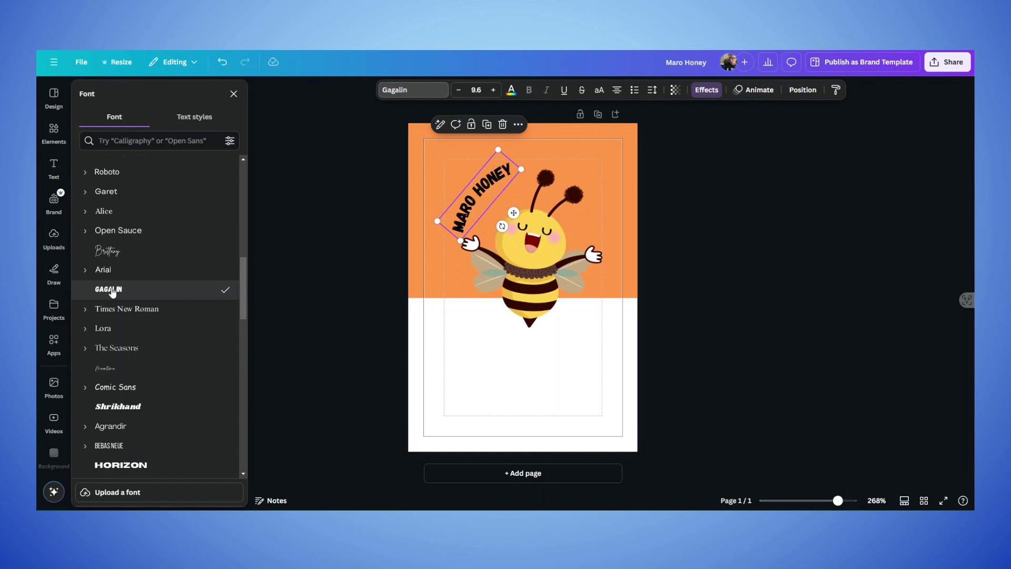
key(Escape)
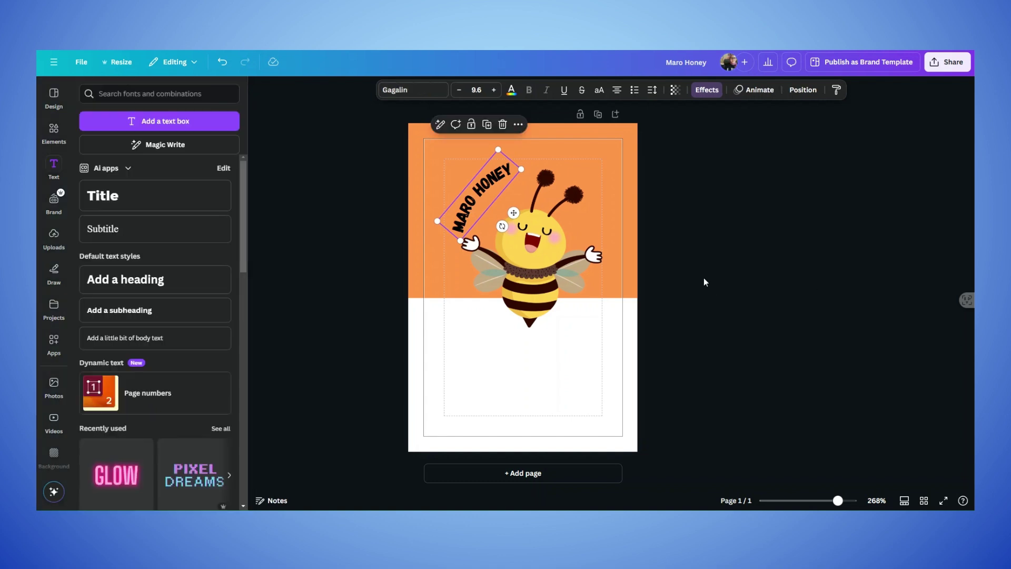
key(Escape)
- Fill the page background with a sage green sampled from the bee's wing using the eyedropper
click(524, 350)
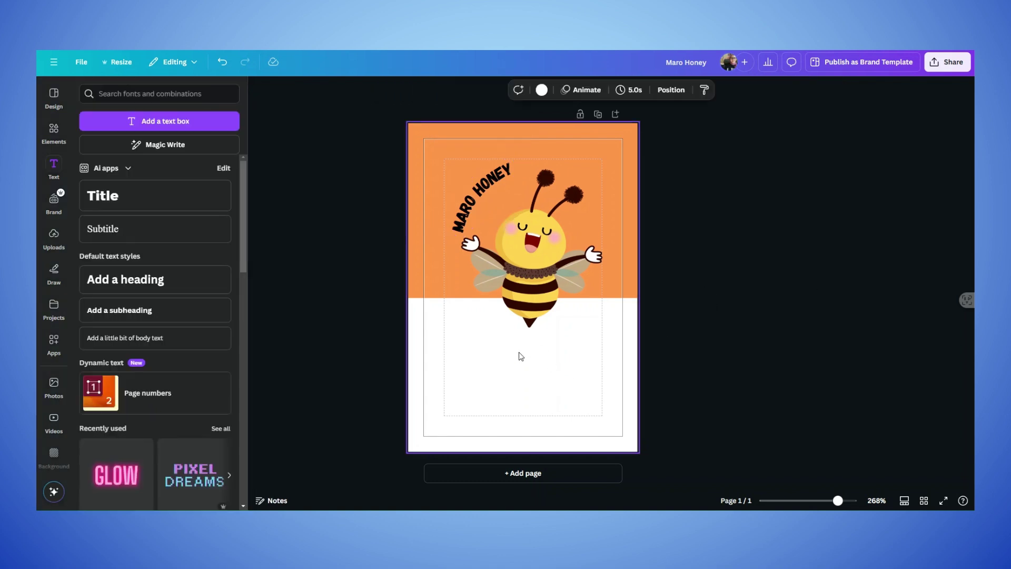
click(499, 277)
click(486, 363)
click(543, 90)
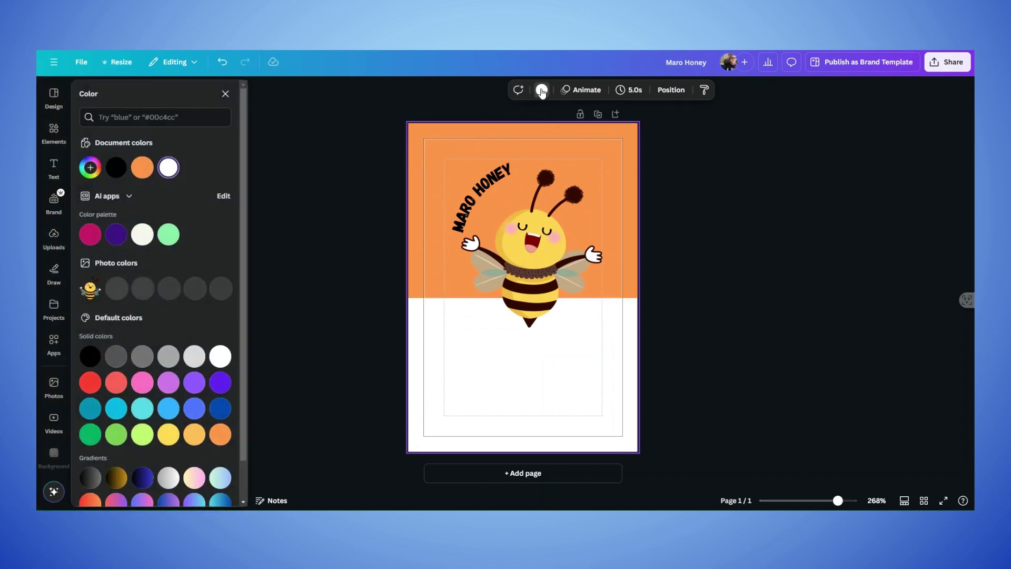
click(92, 169)
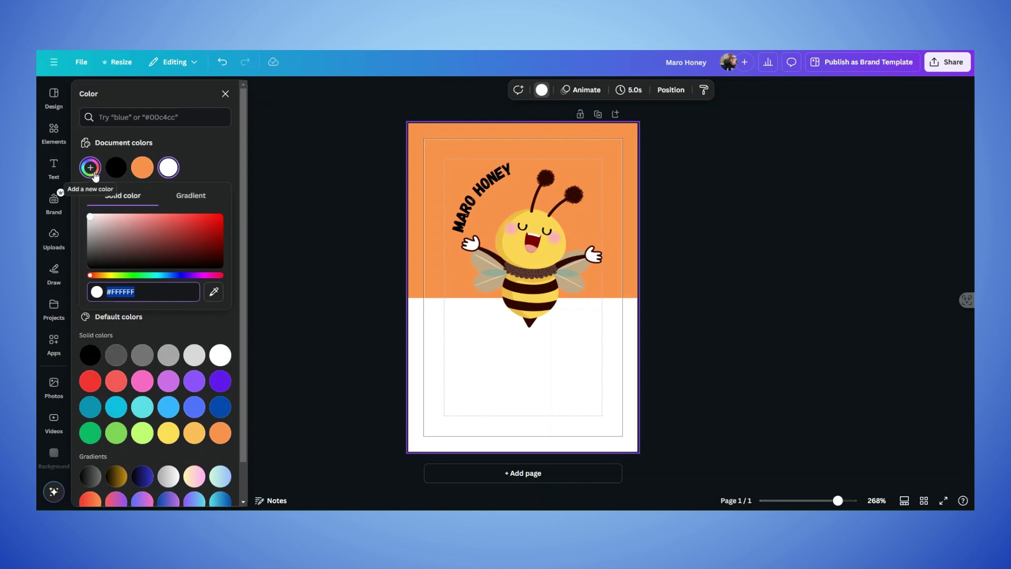
click(214, 292)
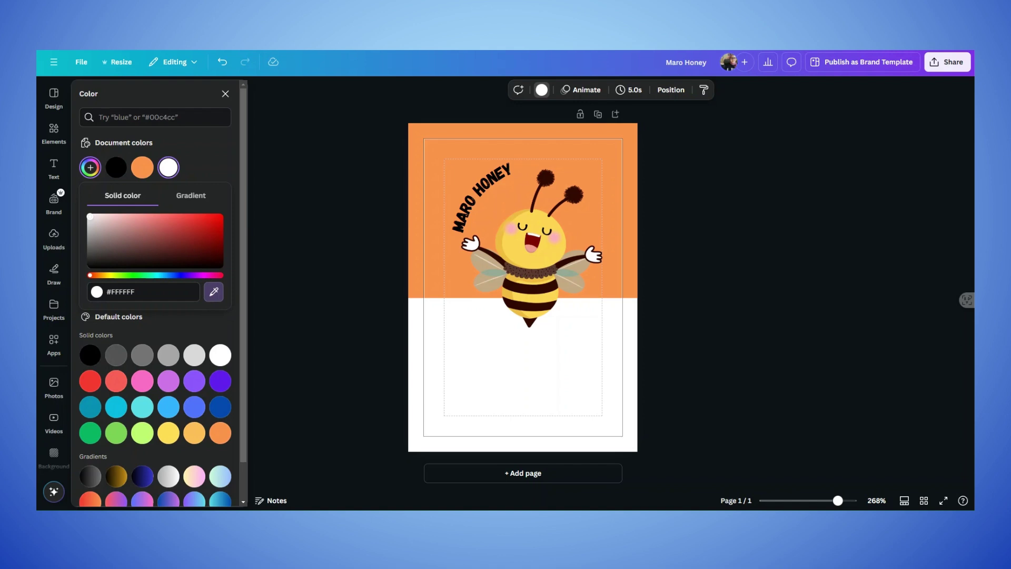
click(493, 281)
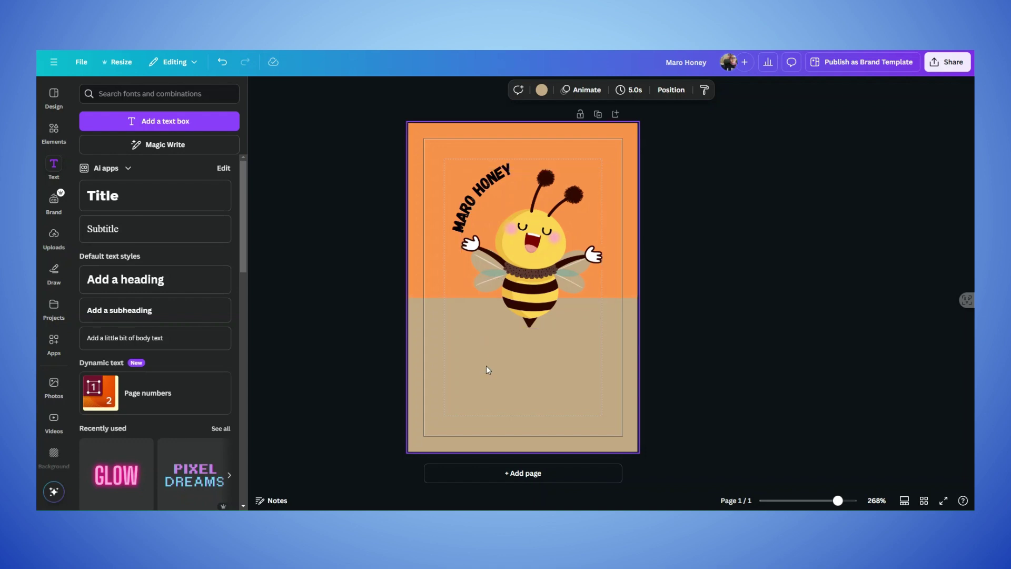
click(540, 90)
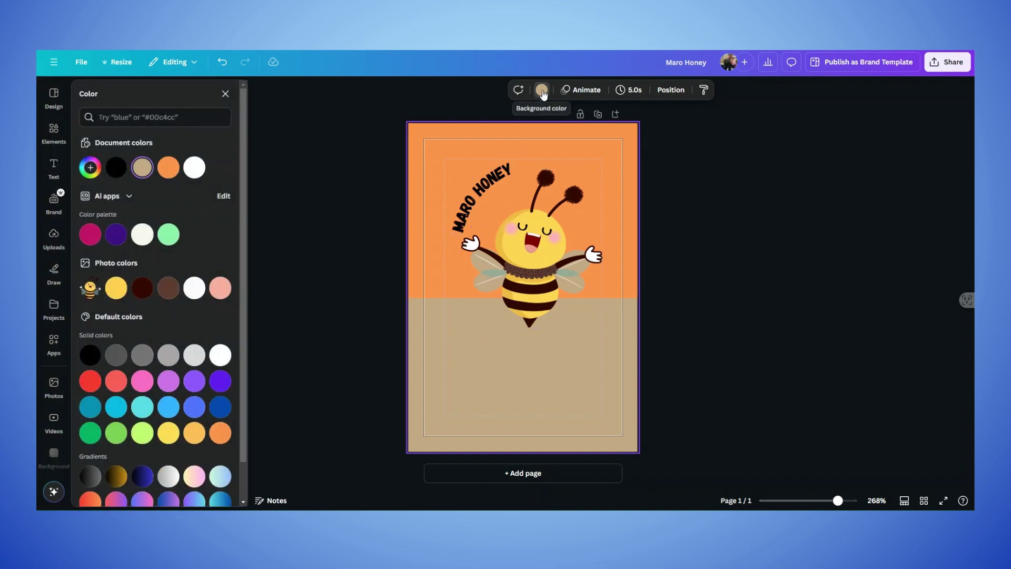
click(90, 168)
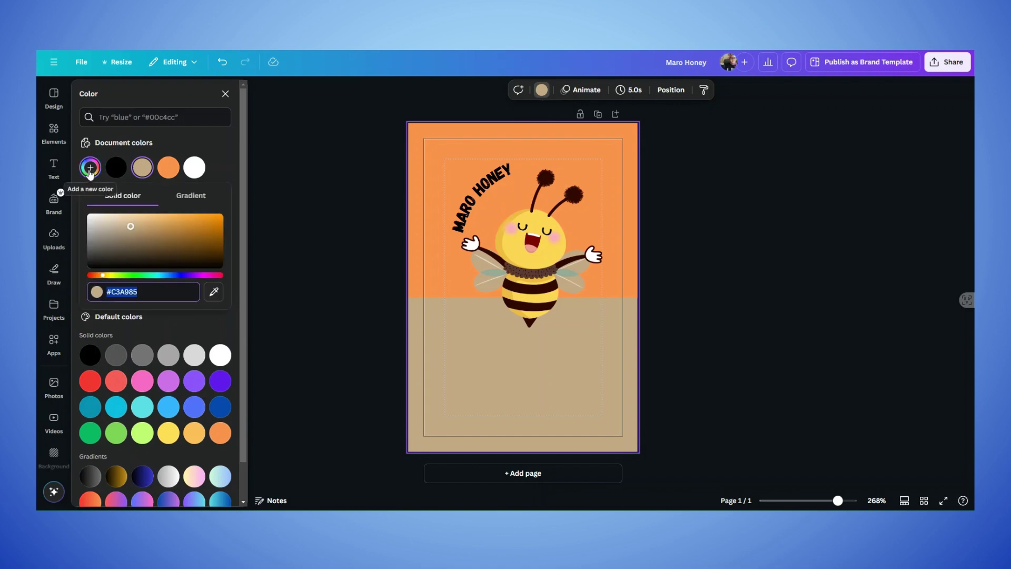
click(213, 291)
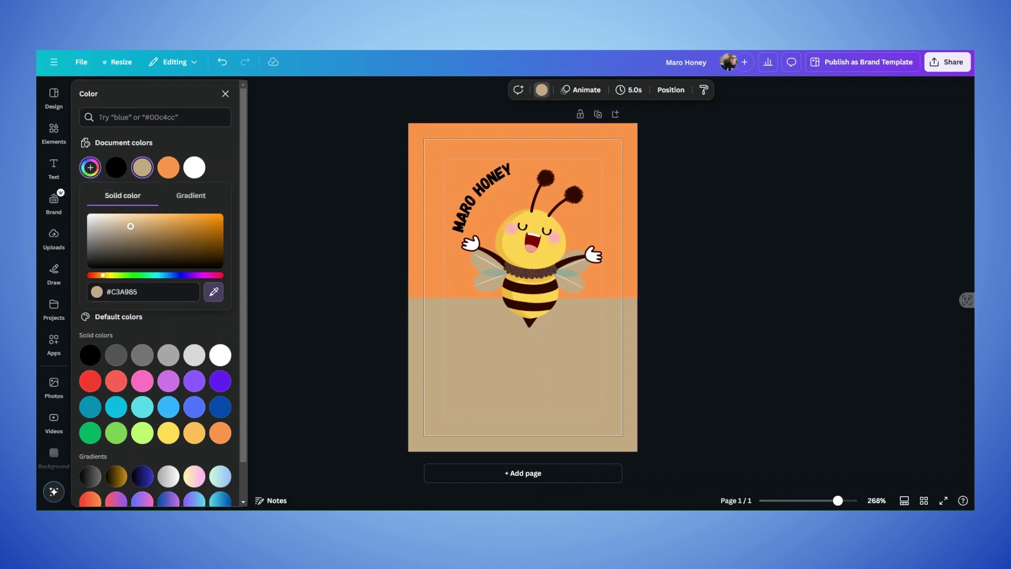
click(493, 281)
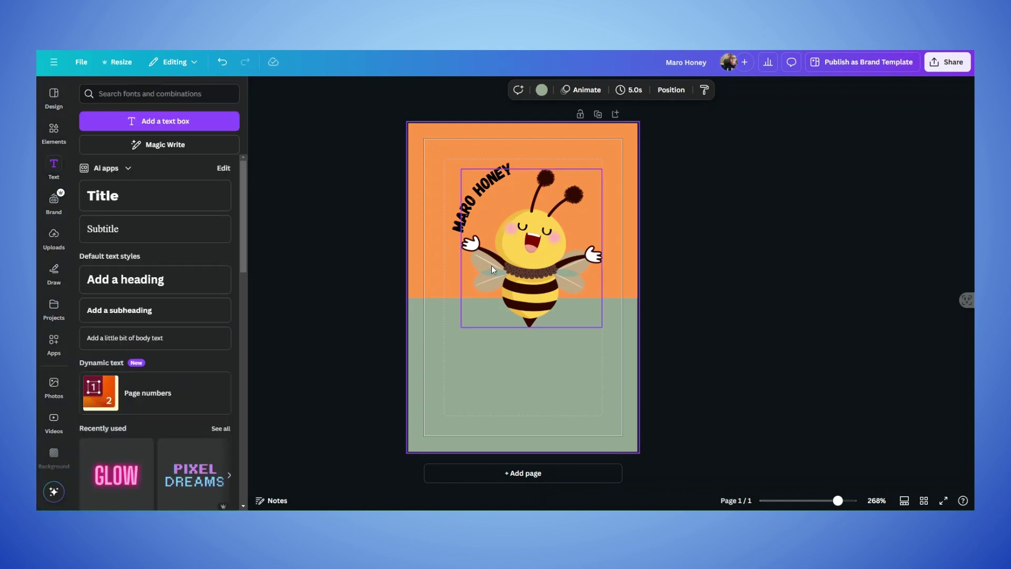
click(737, 363)
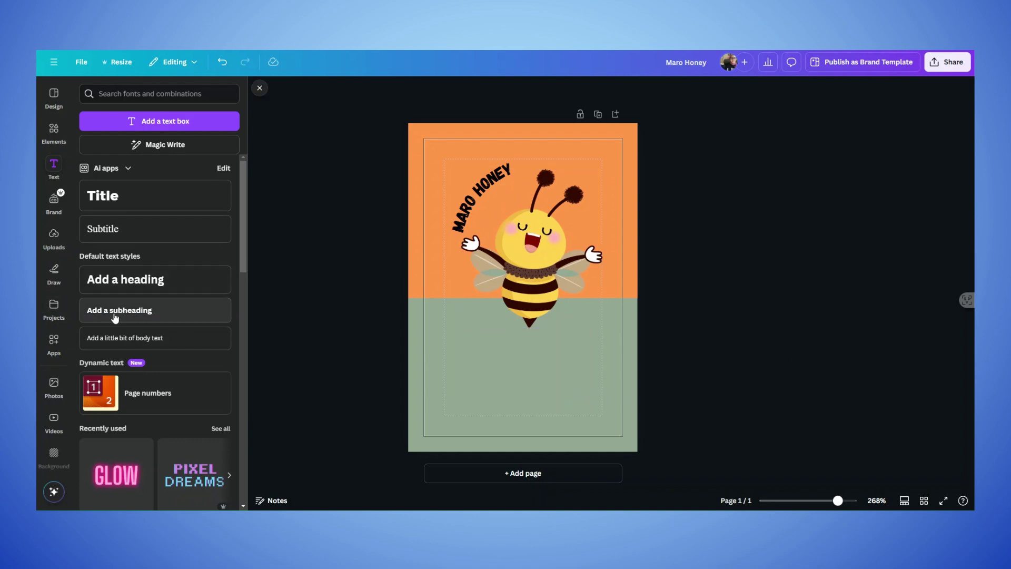
- Add a subheading containing the Arabic tagline 'نقاء الذمب في كل قاطرة'
mouse_move(112, 316)
mouse_down()
mouse_move(327, 322)
mouse_move(519, 374)
mouse_up()
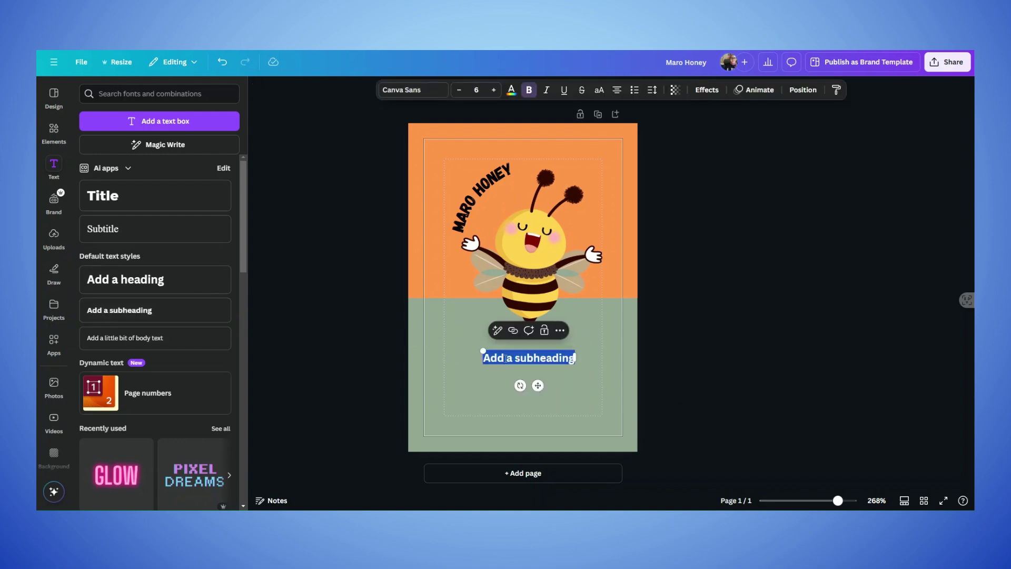
text(نق)
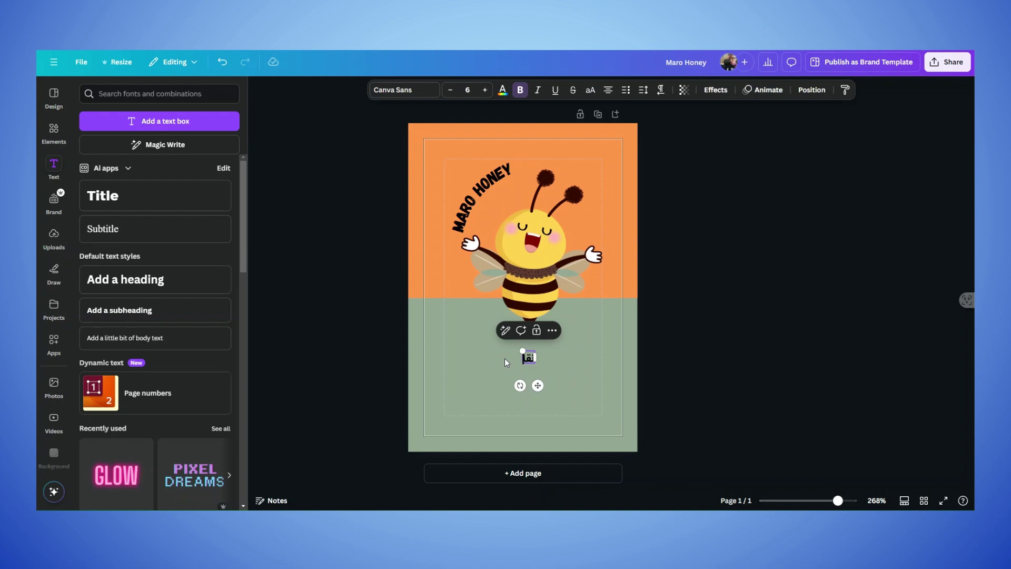
text(اء الذم)
text(ب في كل قا)
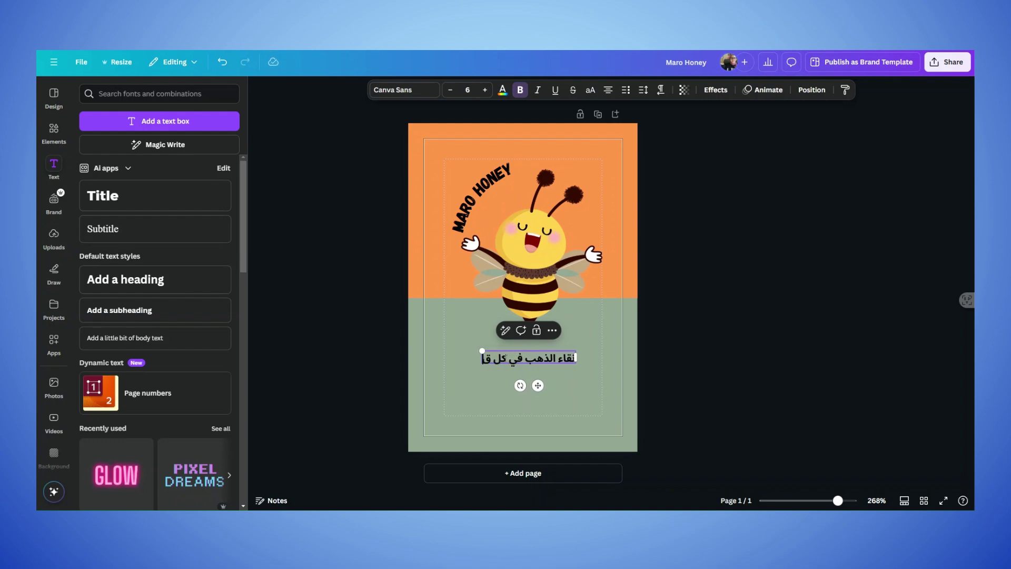
text(طرة)
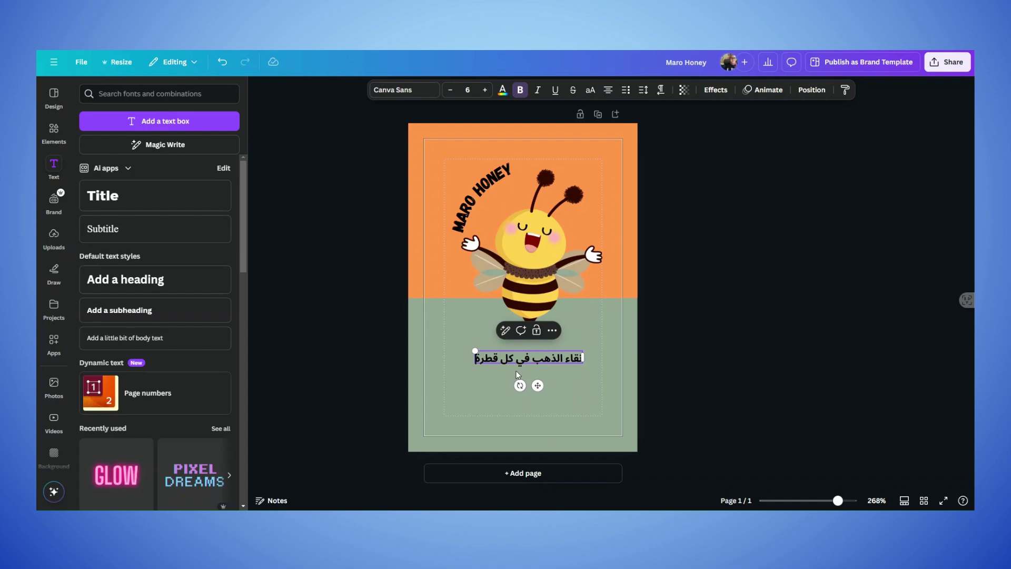
triple_click(510, 363)
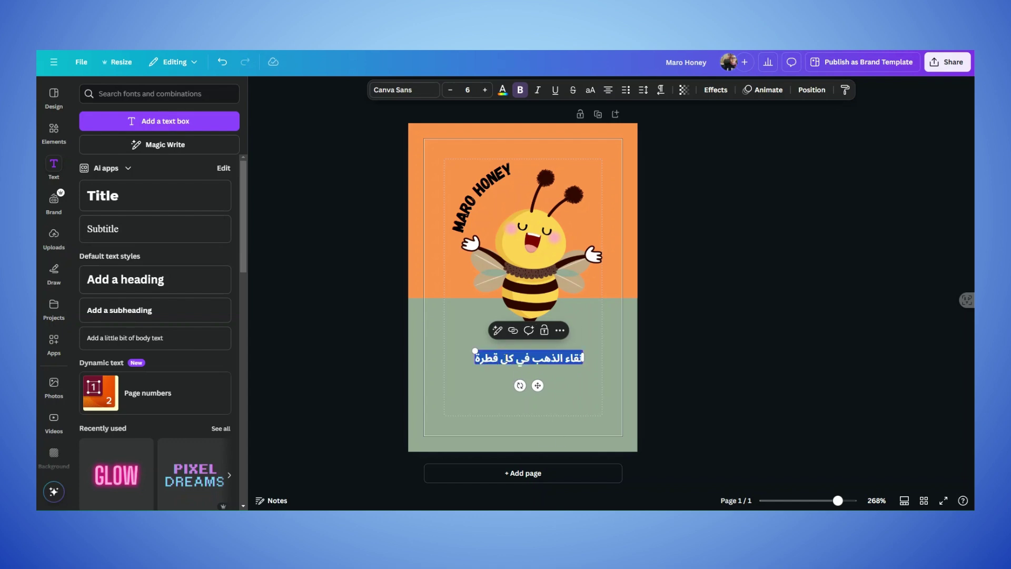
- Set the tagline font to UKIJ Chiwer Kesme, found by searching 'Arabic' fonts
click(403, 90)
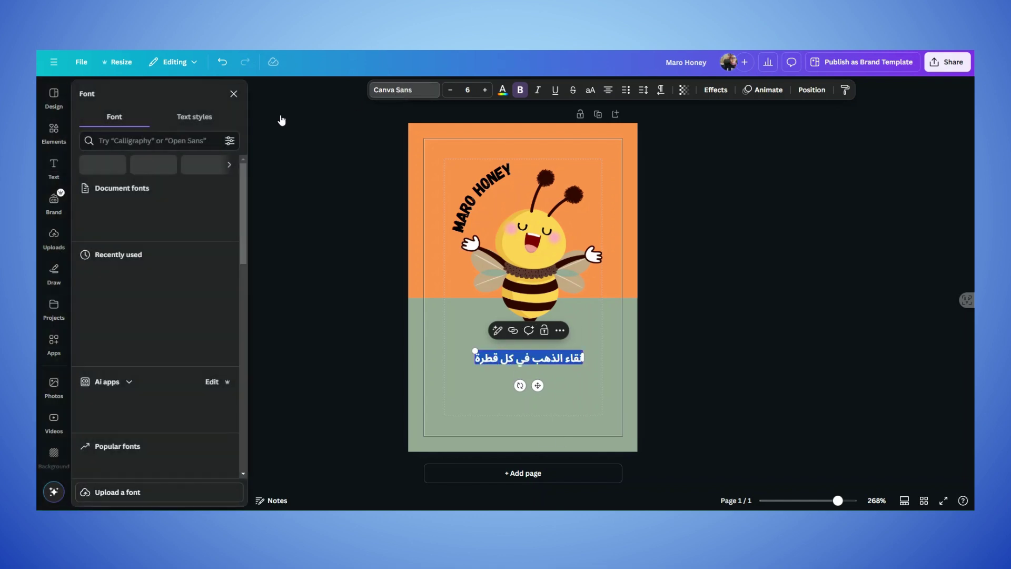
click(158, 140)
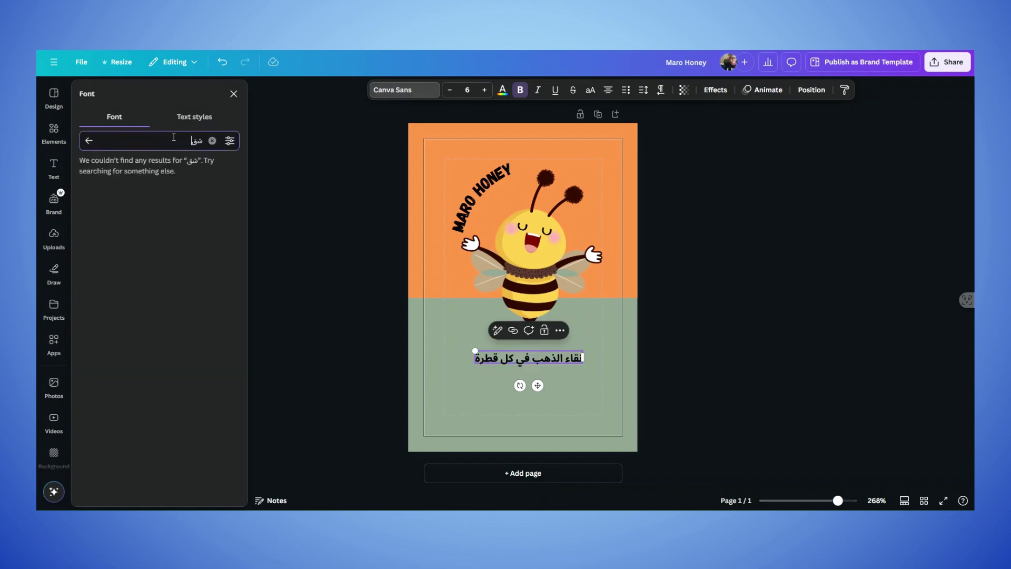
key(BackSpace)
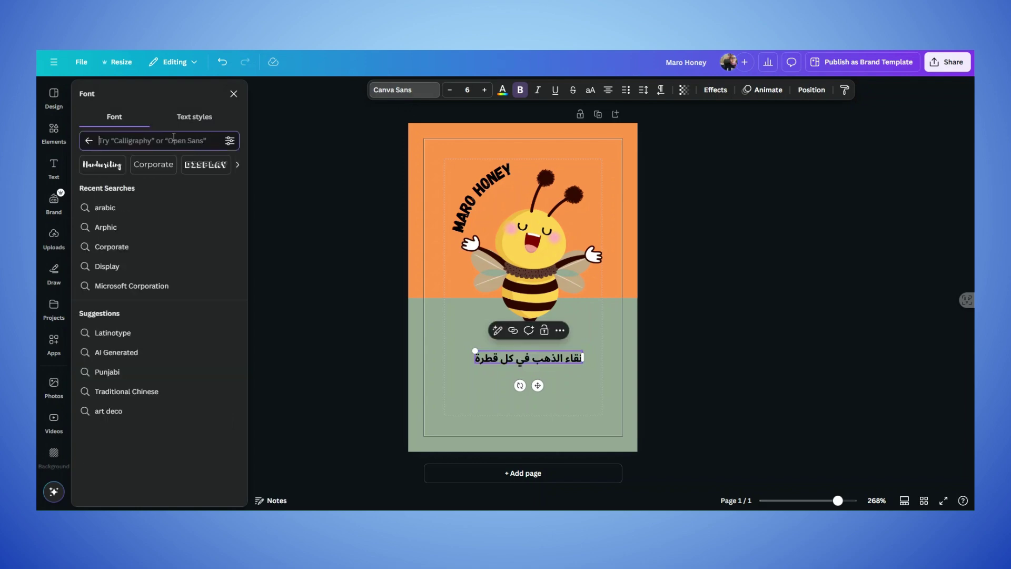
text(ARA)
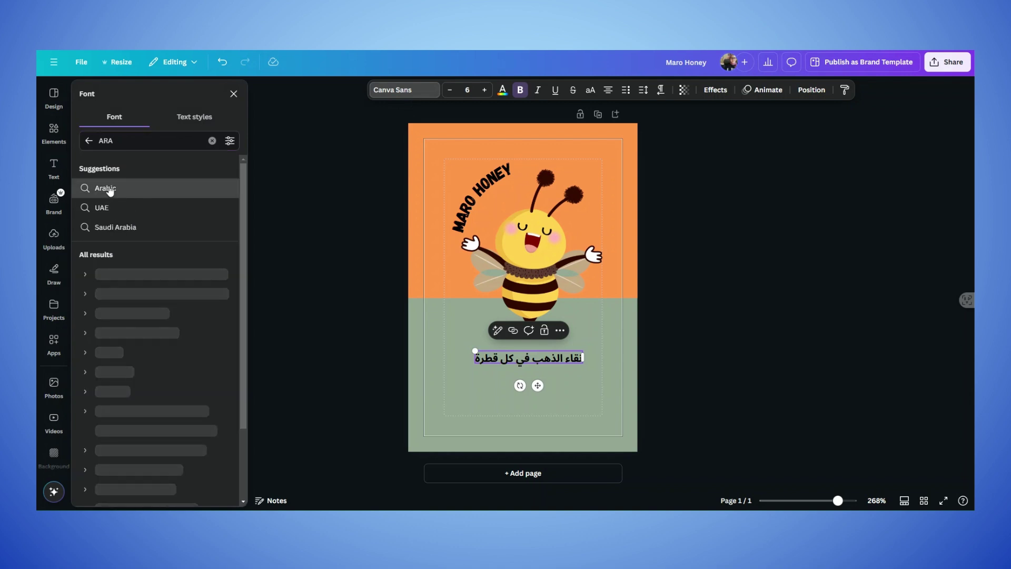
click(108, 189)
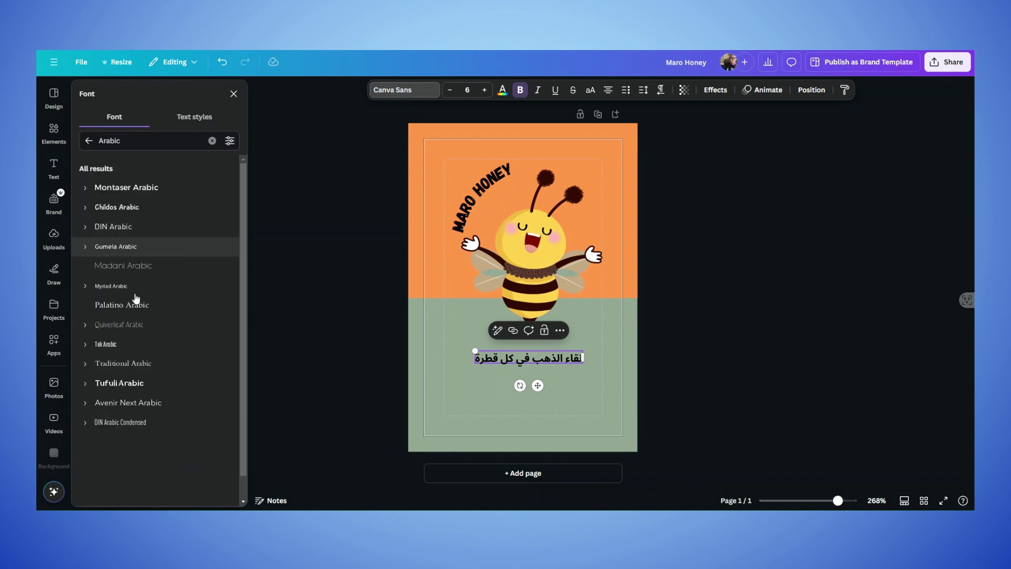
scroll(136, 298, down, 2)
scroll(140, 309, down, 2)
scroll(142, 314, down, 3)
scroll(154, 314, down, 3)
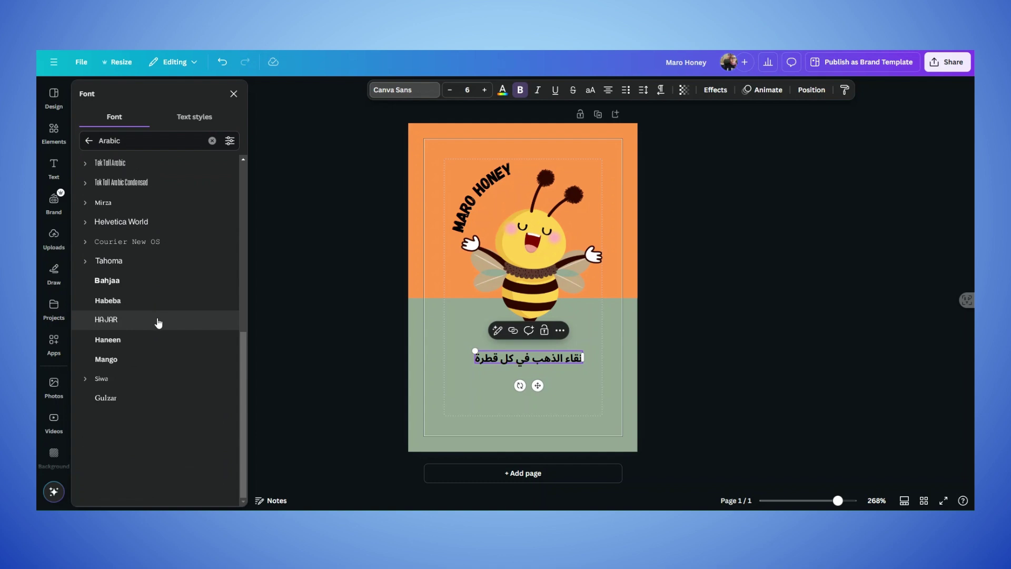
scroll(158, 324, down, 3)
scroll(159, 333, down, 3)
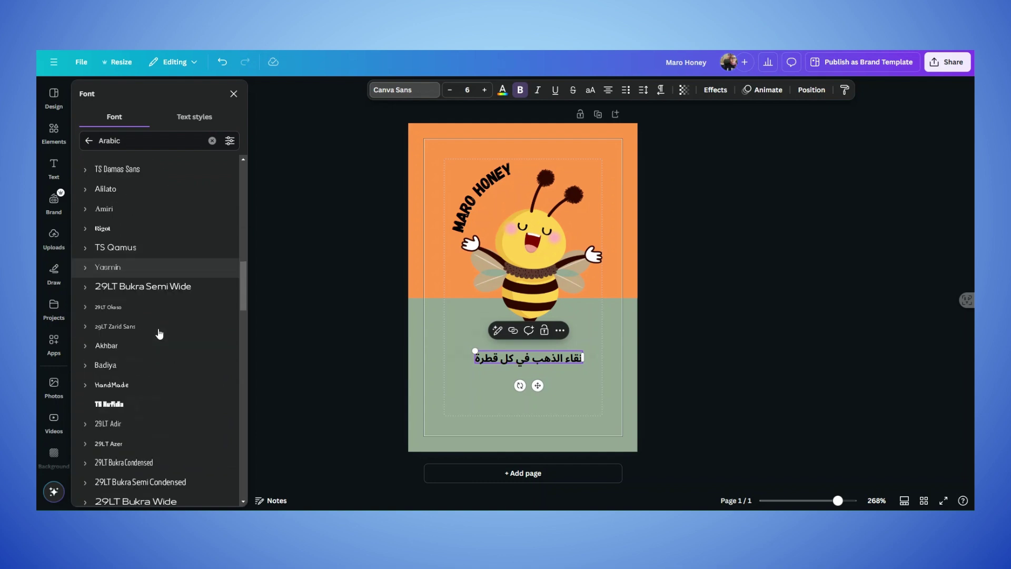
scroll(159, 333, down, 5)
click(136, 397)
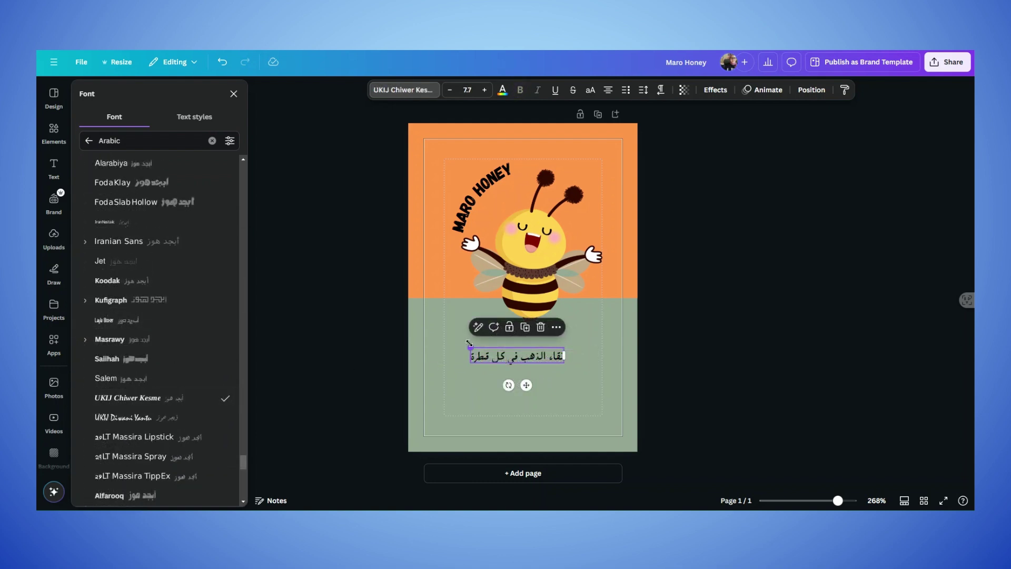
- Enlarge the tagline, centre it below the bee, and give it the Outline effect
drag(469, 343, 444, 344)
click(555, 376)
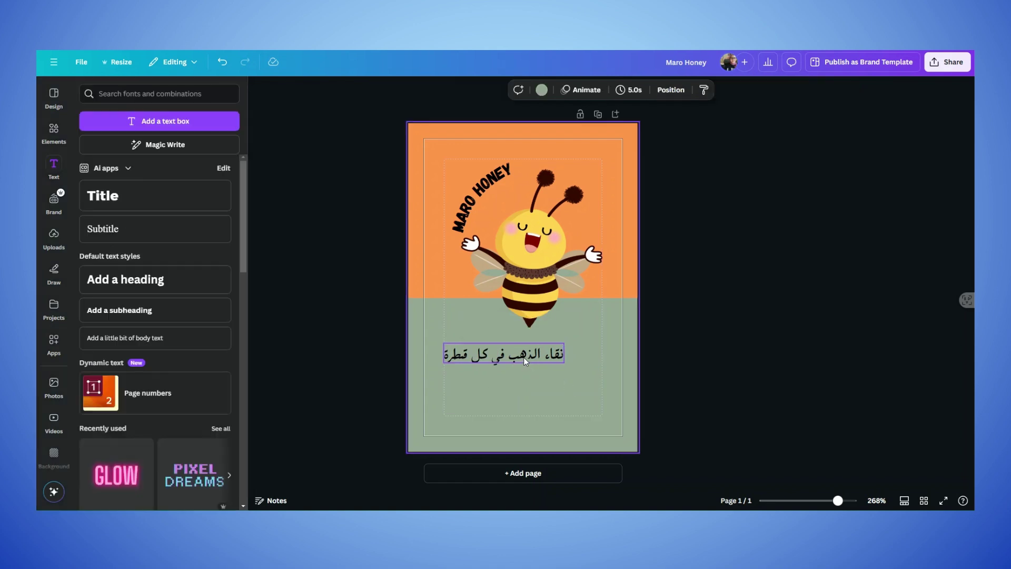
click(524, 357)
drag(524, 358, 563, 356)
click(796, 354)
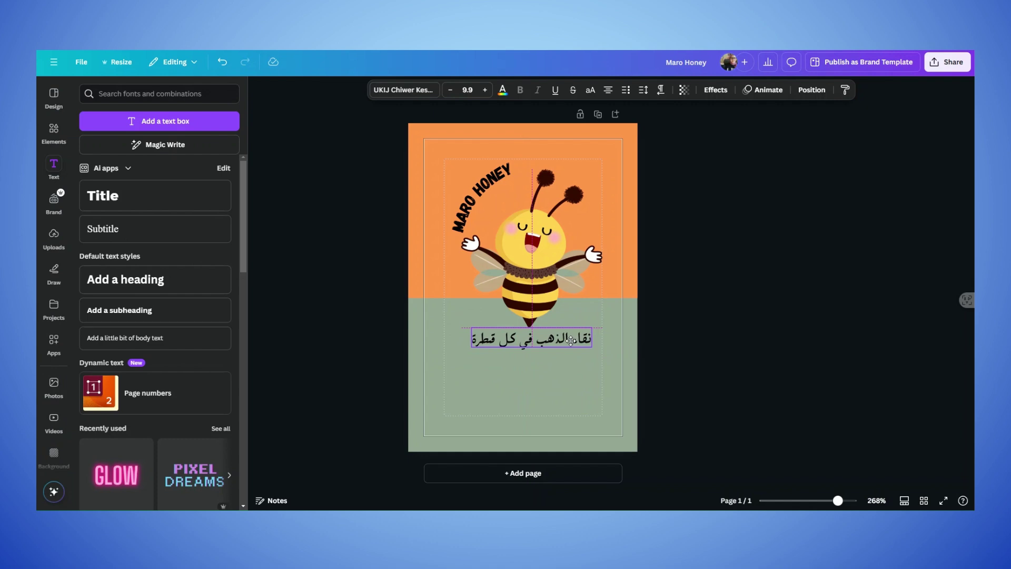
click(715, 90)
click(220, 257)
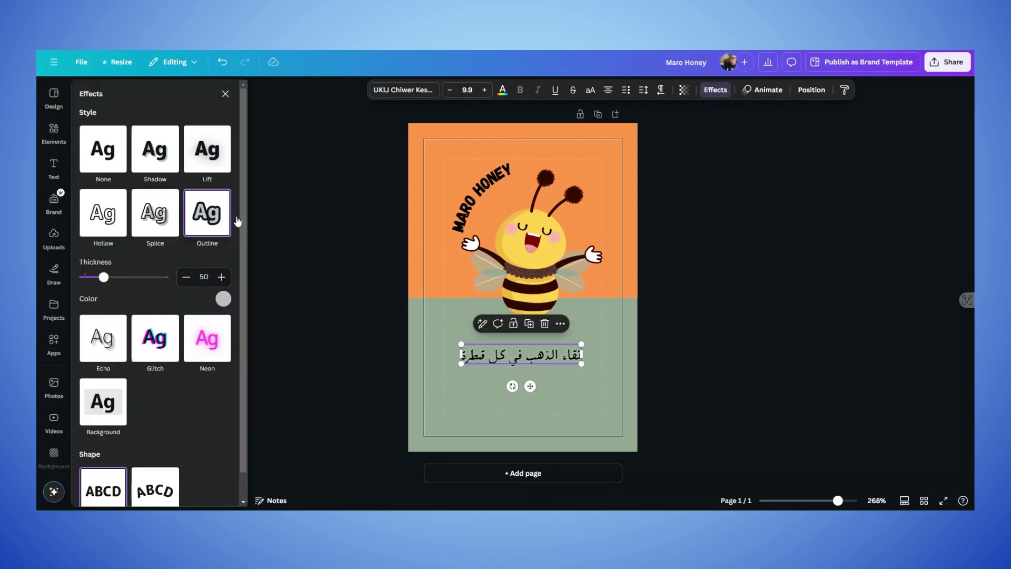
click(812, 374)
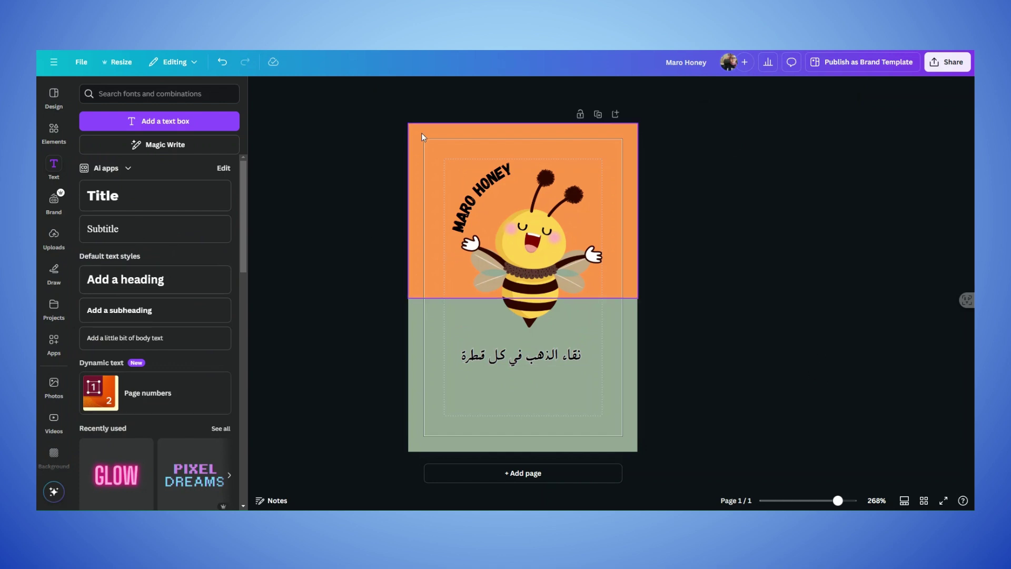
- Lock the orange band rectangle and open the Pattern Maker app
click(447, 132)
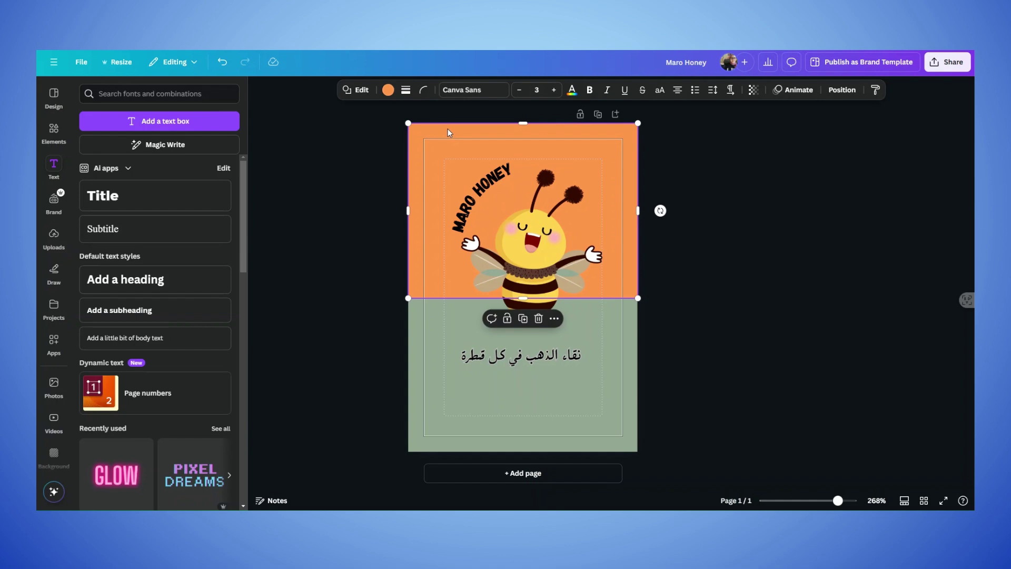
key(alt+shift+l)
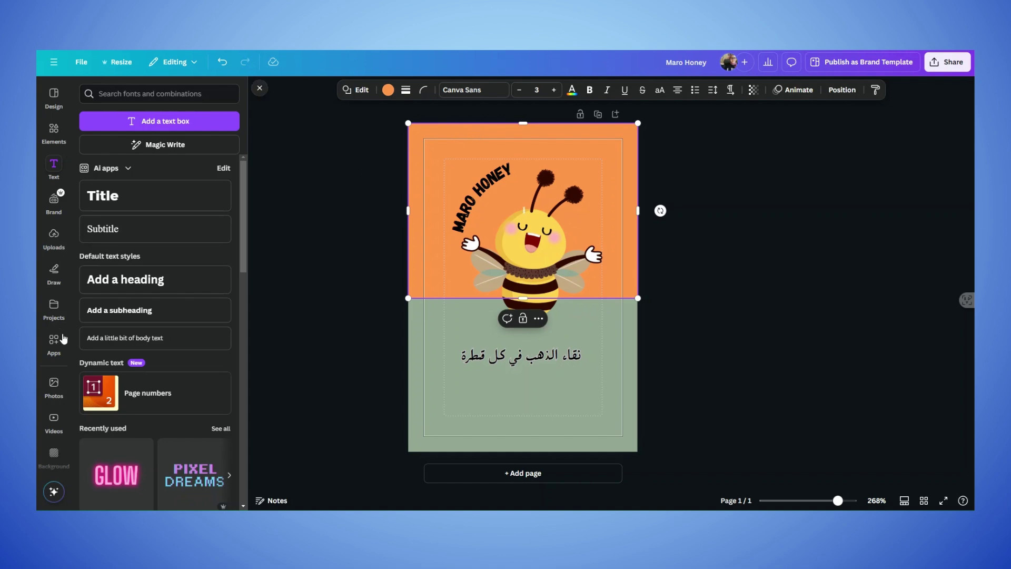
click(58, 354)
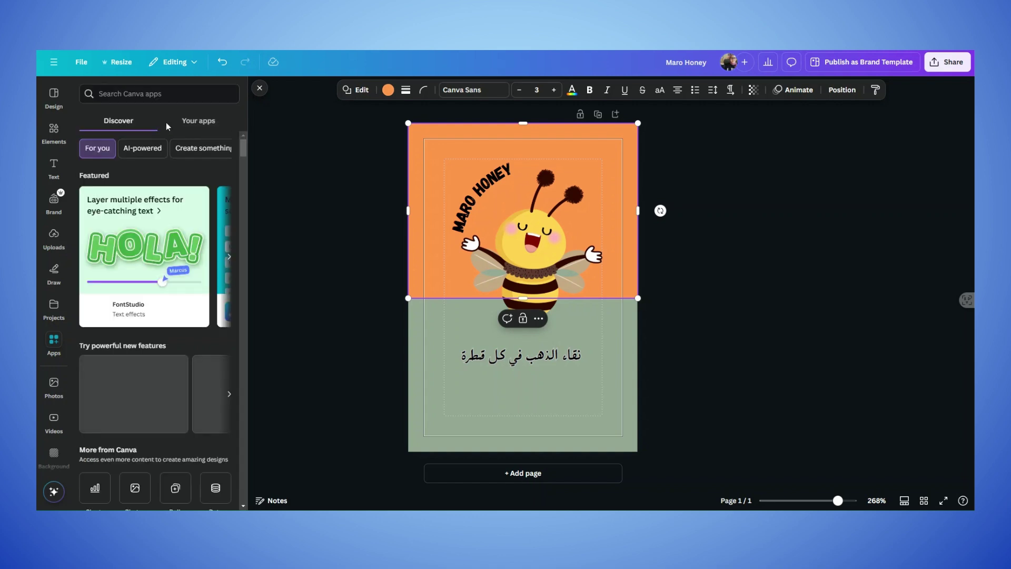
click(164, 95)
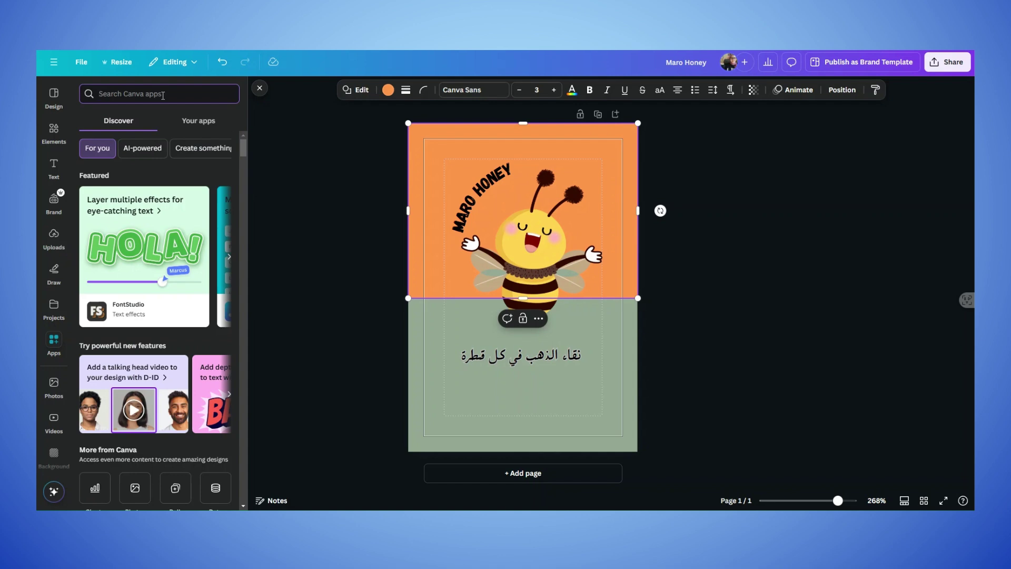
text(Patt)
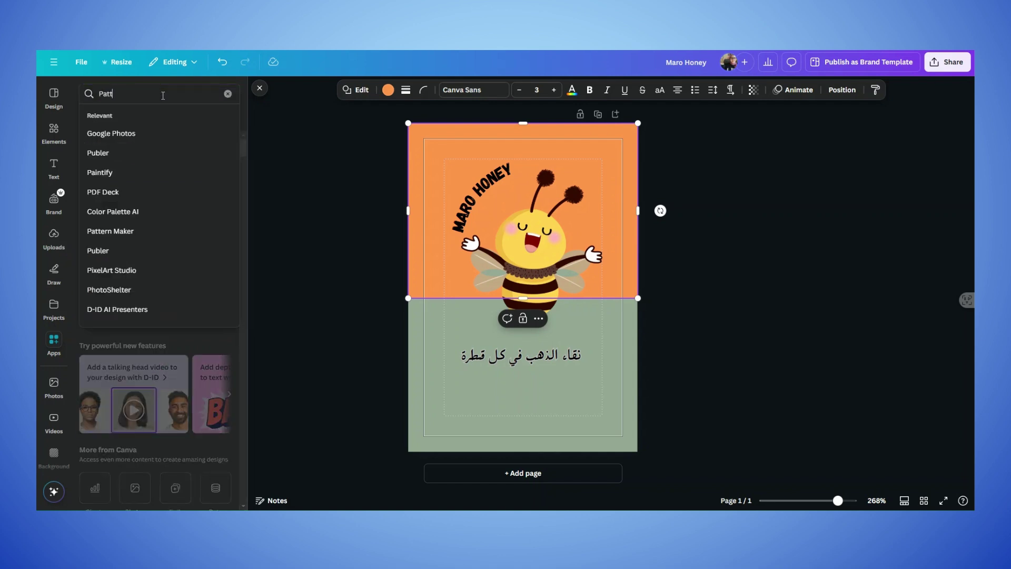
text(ern)
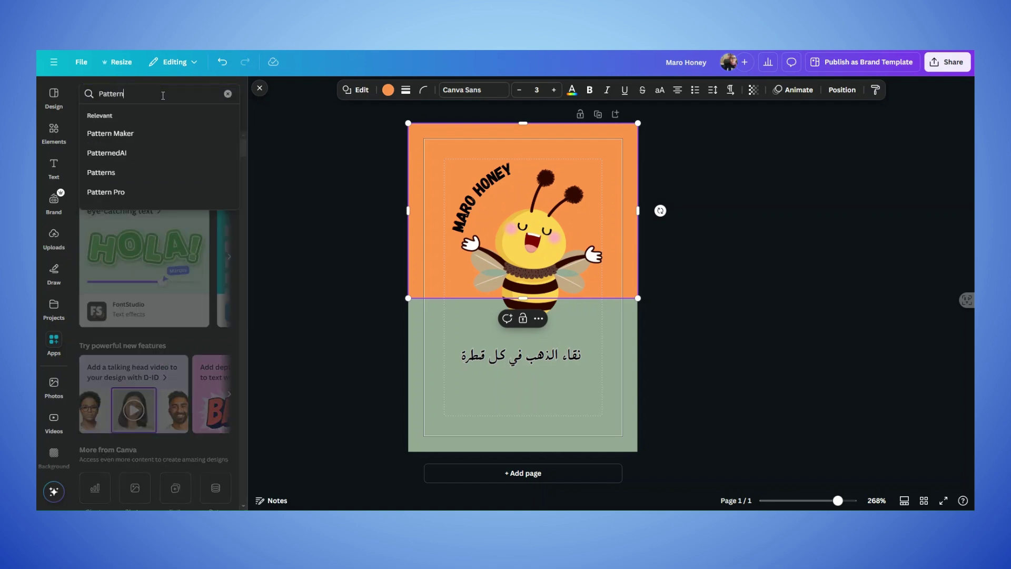
click(168, 133)
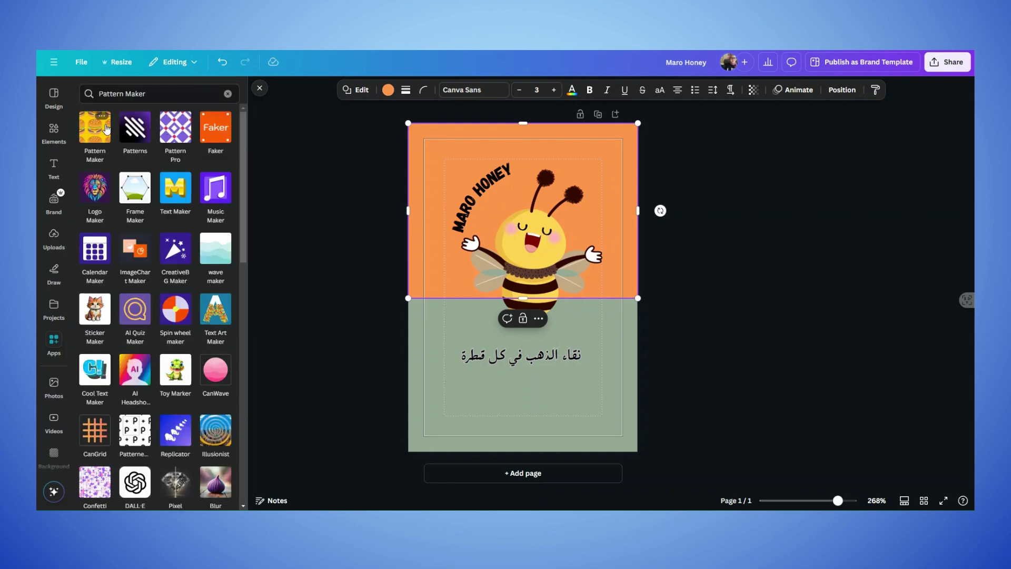
click(105, 129)
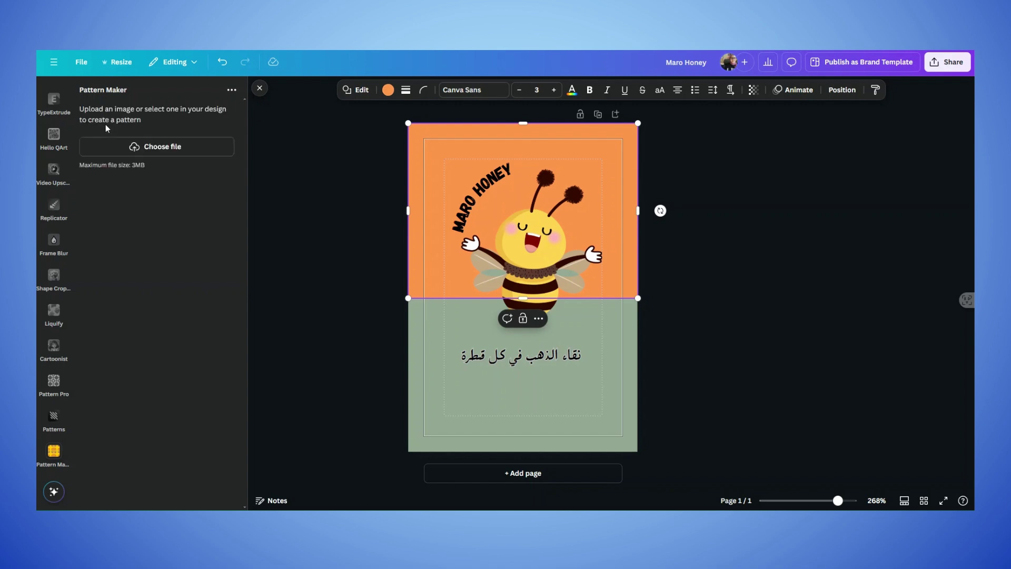
- Generate a repeating pattern from the bee image at 14 rows by 25 columns
click(546, 245)
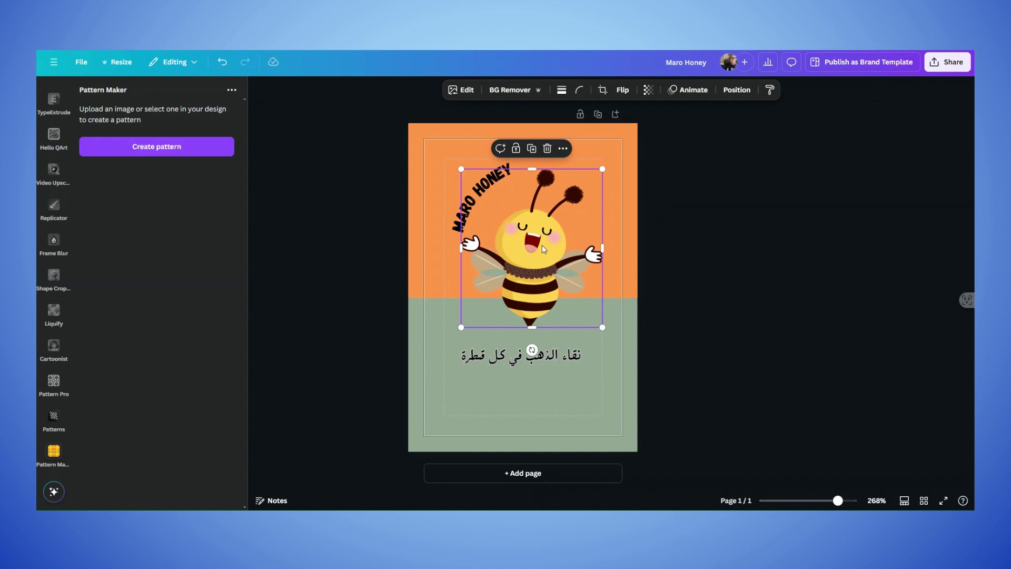
click(199, 152)
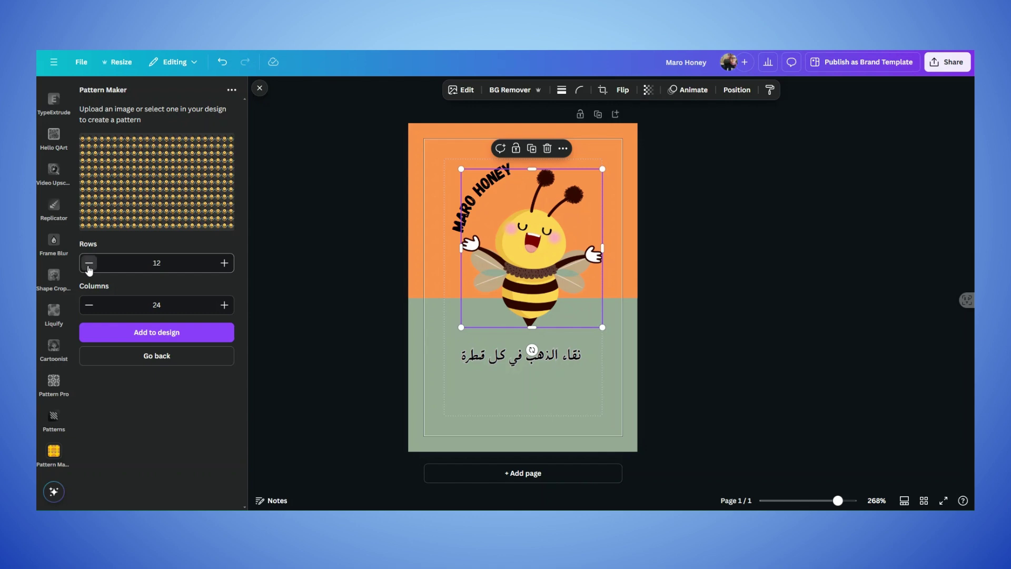
click(89, 265)
click(90, 267)
click(89, 265)
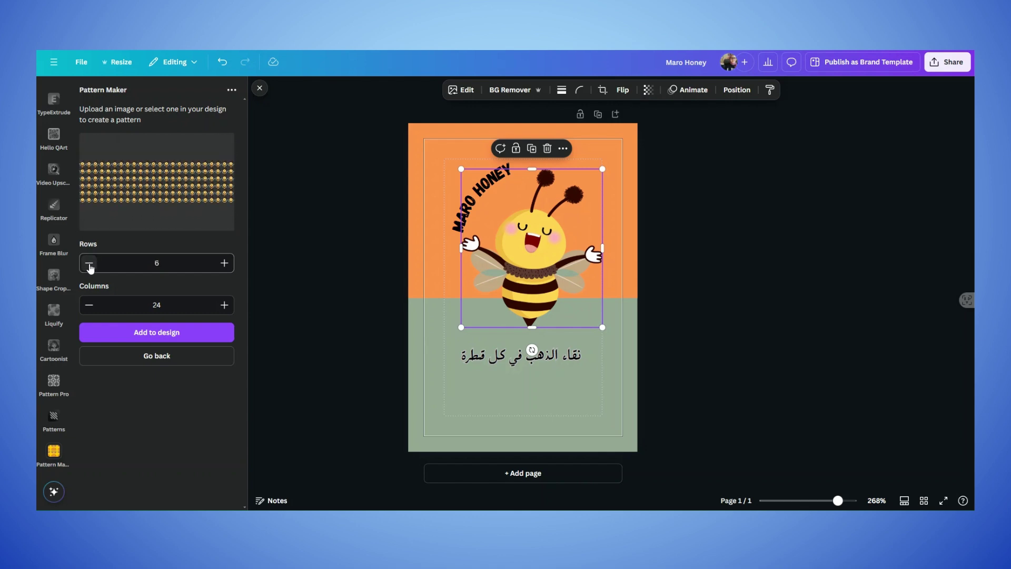
double_click(224, 262)
double_click(224, 263)
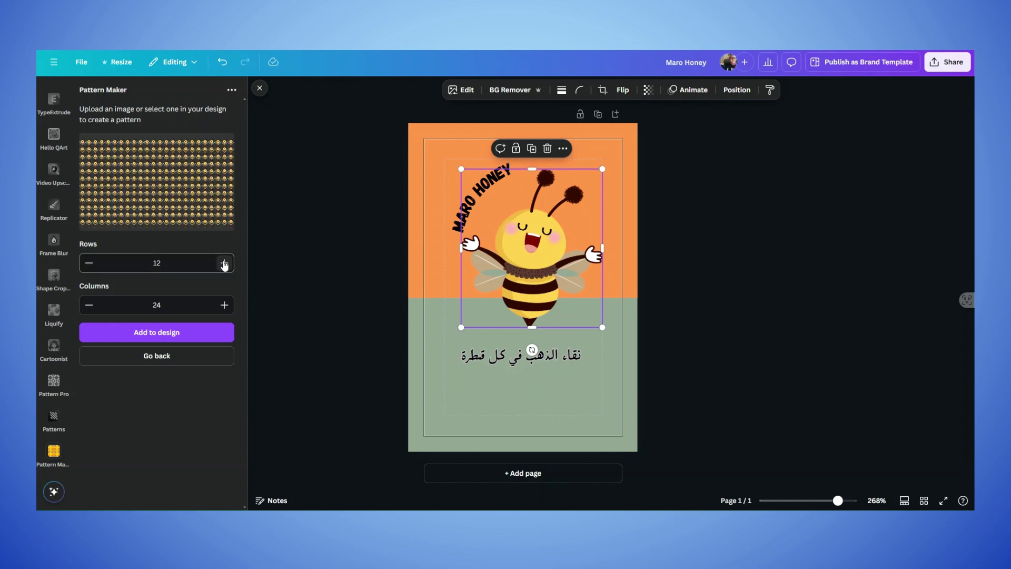
click(224, 263)
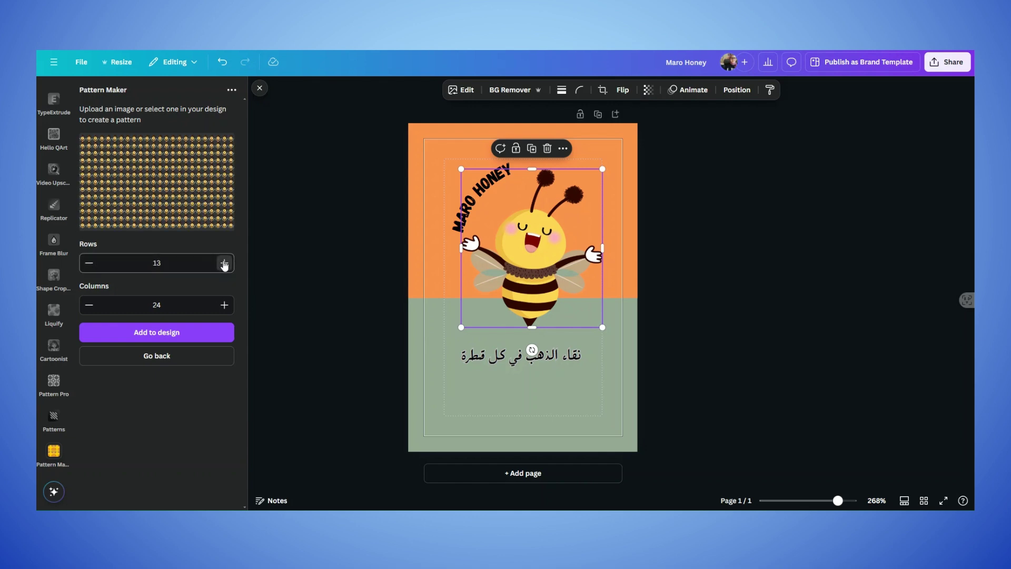
triple_click(89, 305)
double_click(90, 305)
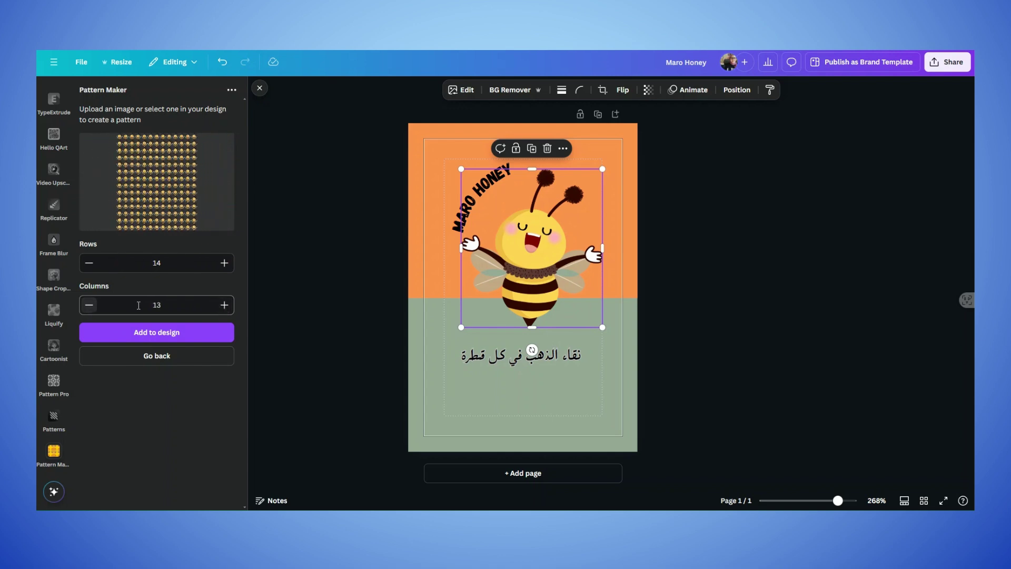
double_click(223, 308)
click(222, 308)
double_click(222, 309)
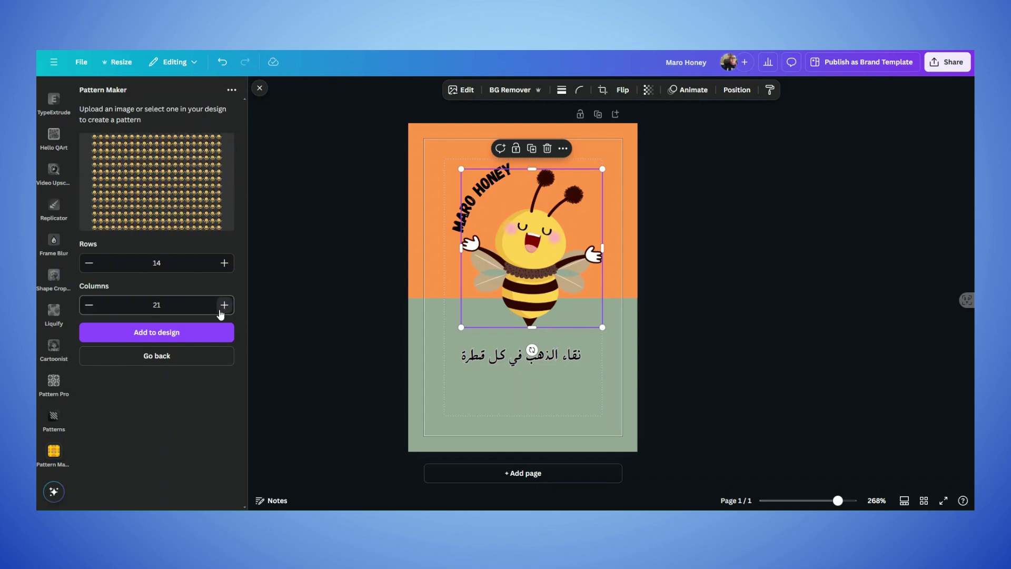
double_click(220, 311)
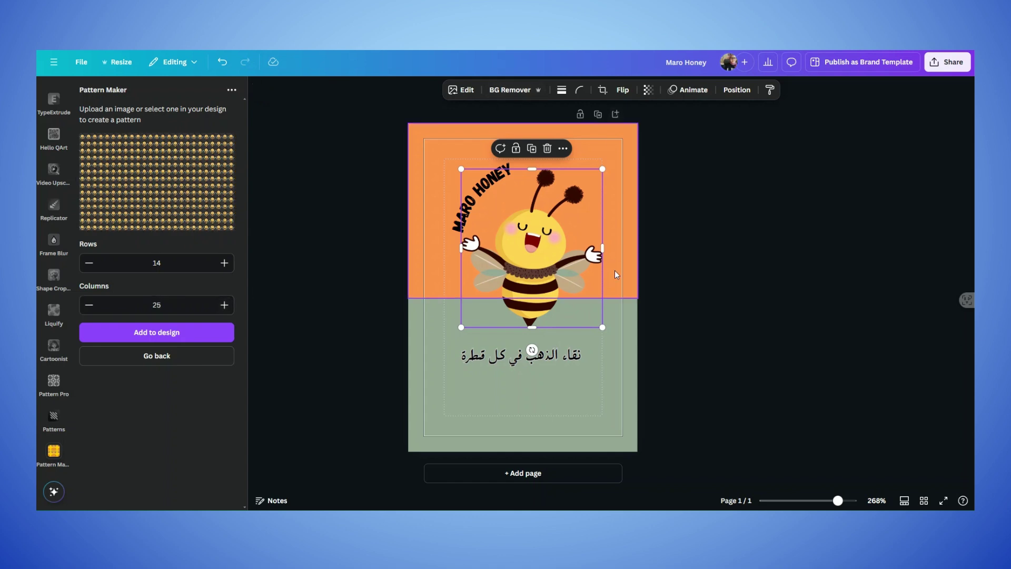
- Add the bee pattern to the label, send it to the back, and stretch it over the orange band
click(204, 335)
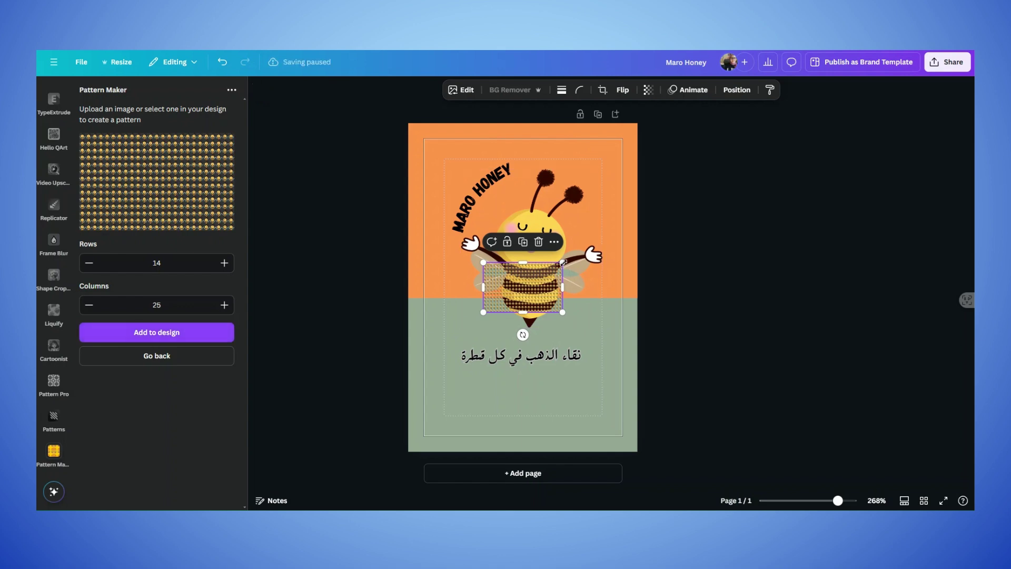
right_click(529, 277)
mouse_move(592, 302)
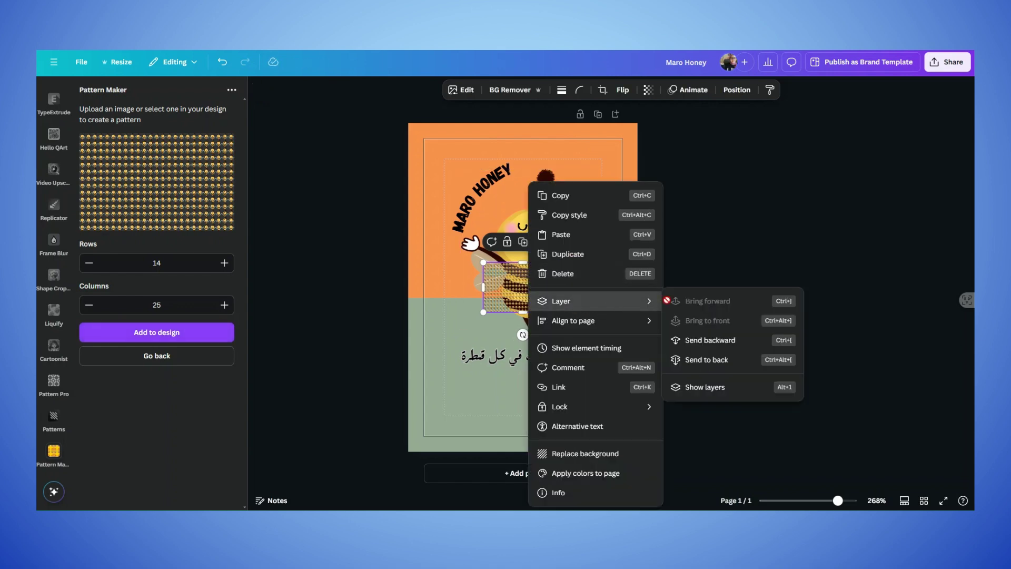
click(709, 351)
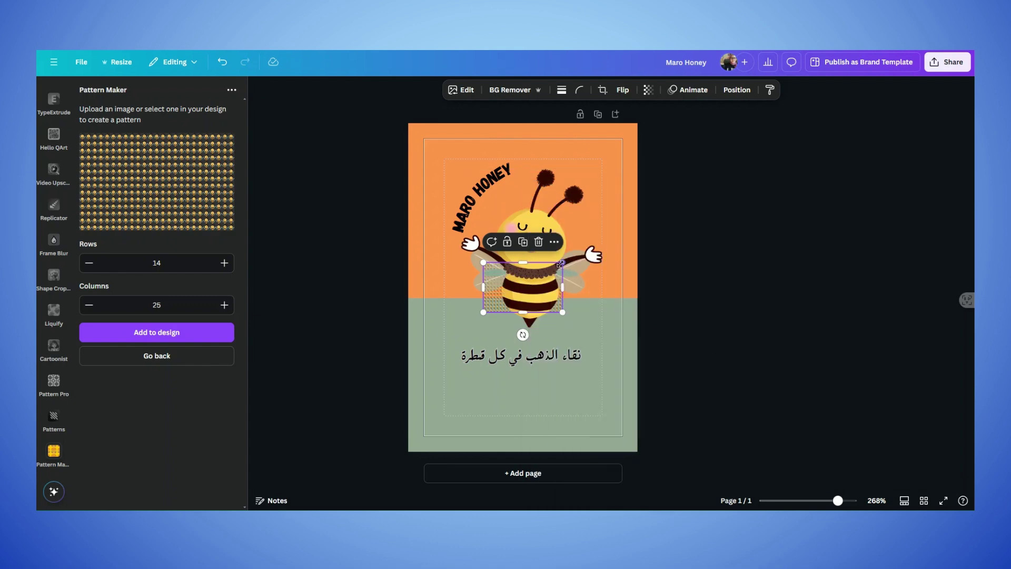
mouse_move(563, 263)
mouse_down()
mouse_move(601, 184)
mouse_move(631, 163)
mouse_up()
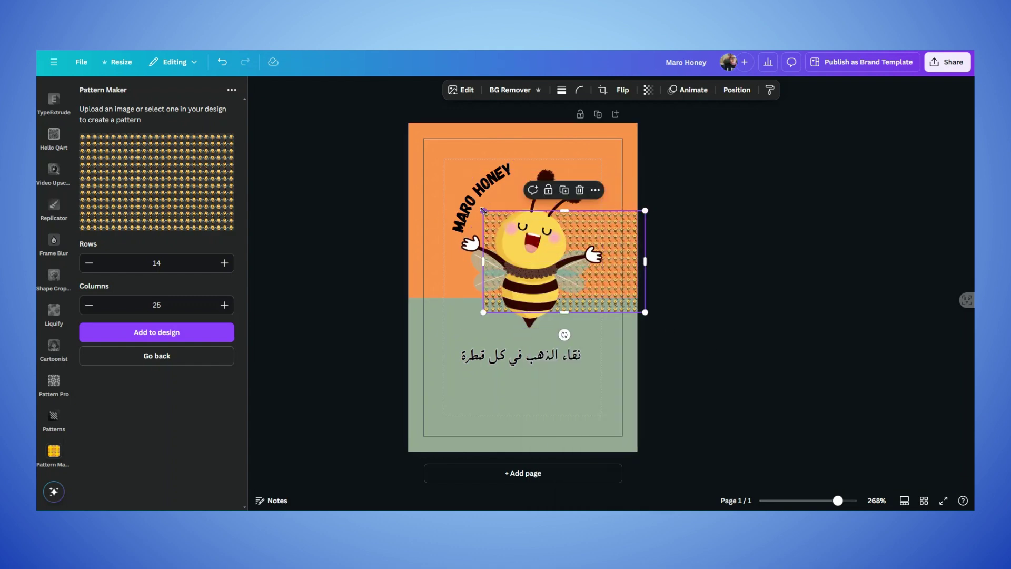
mouse_move(468, 184)
mouse_down()
mouse_move(440, 152)
mouse_move(408, 160)
mouse_up()
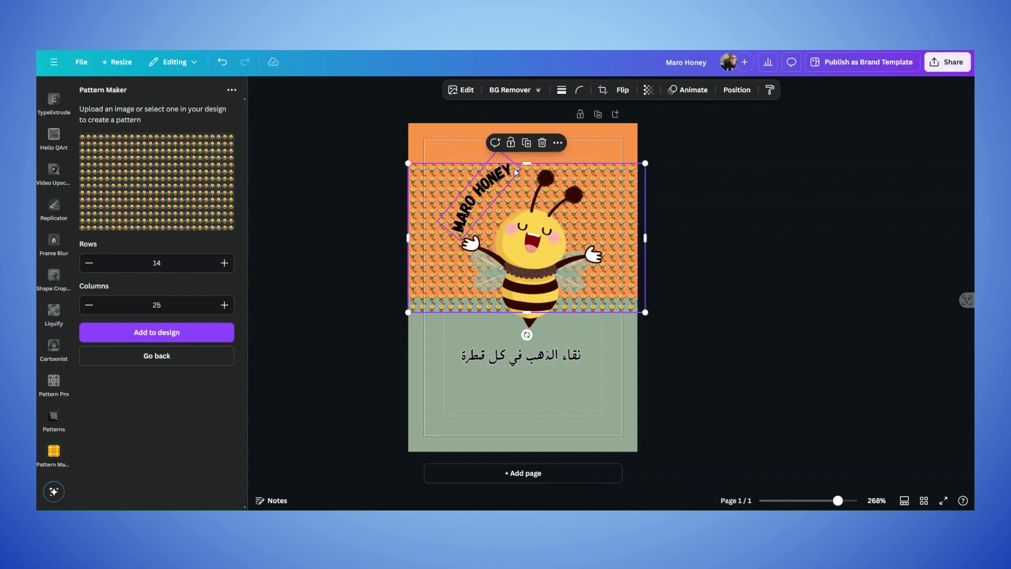
drag(526, 163, 523, 123)
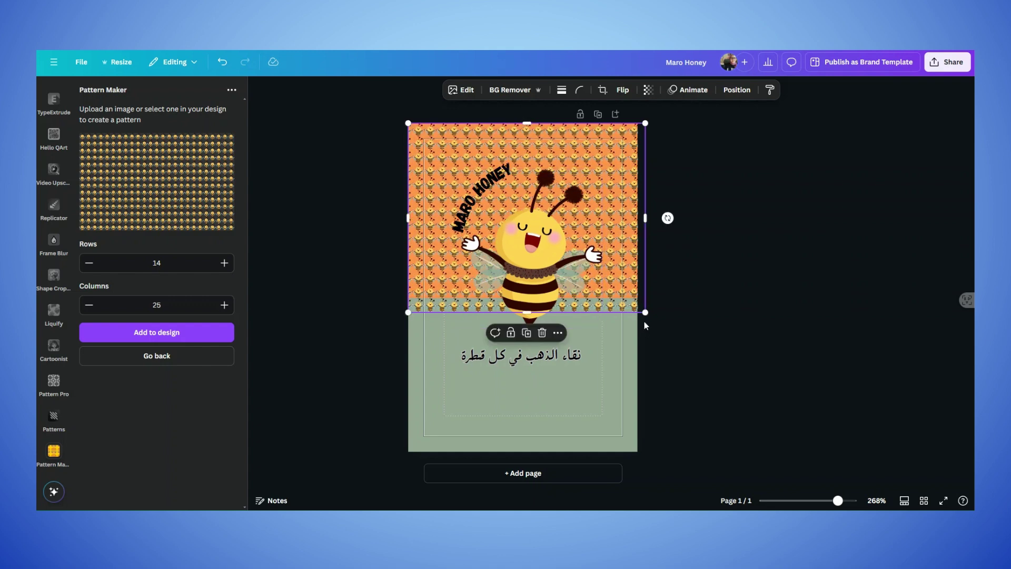
click(655, 308)
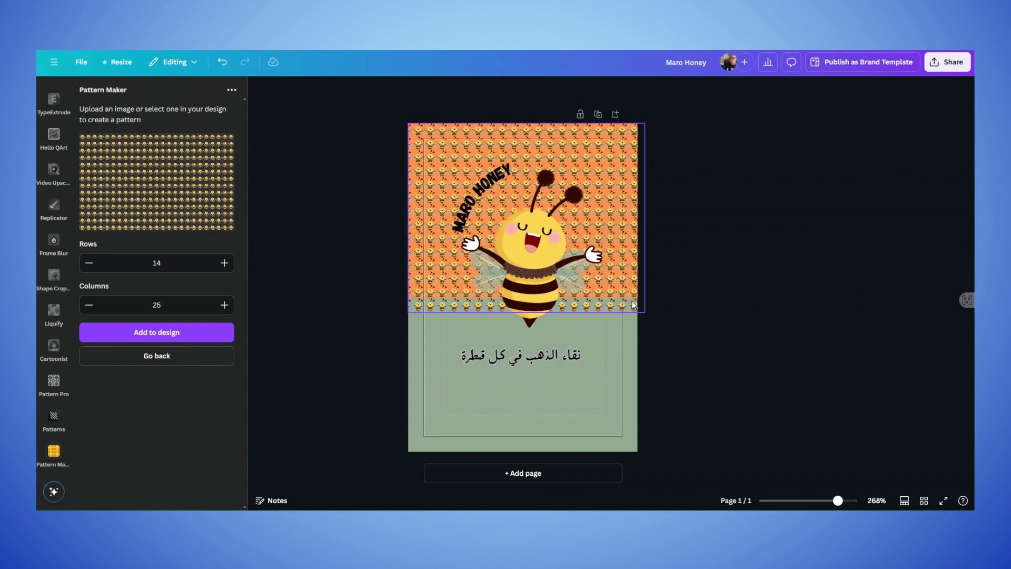
click(633, 301)
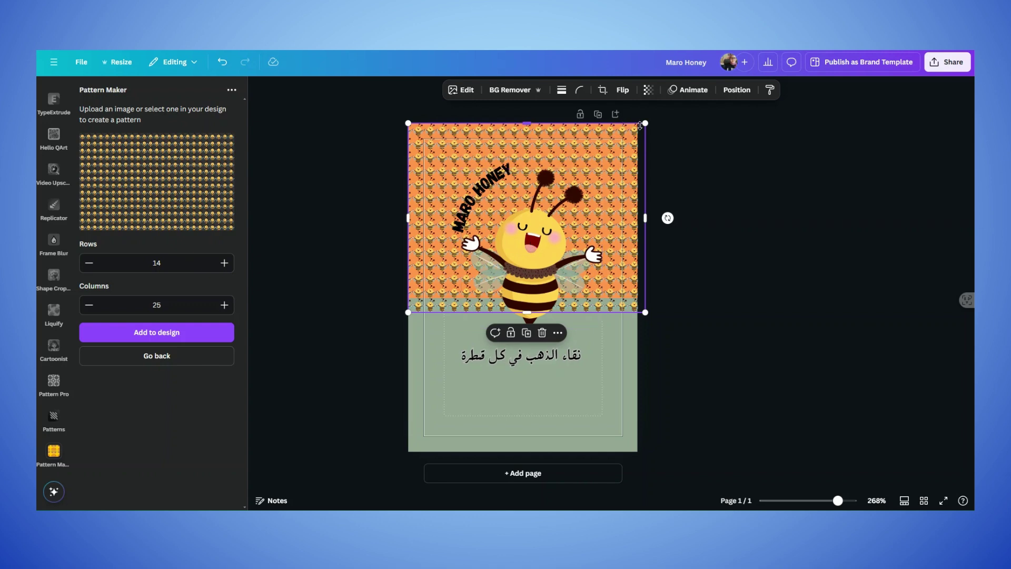
- Lower the bee pattern's transparency so it looks faint and trim it to fit the orange band
click(649, 90)
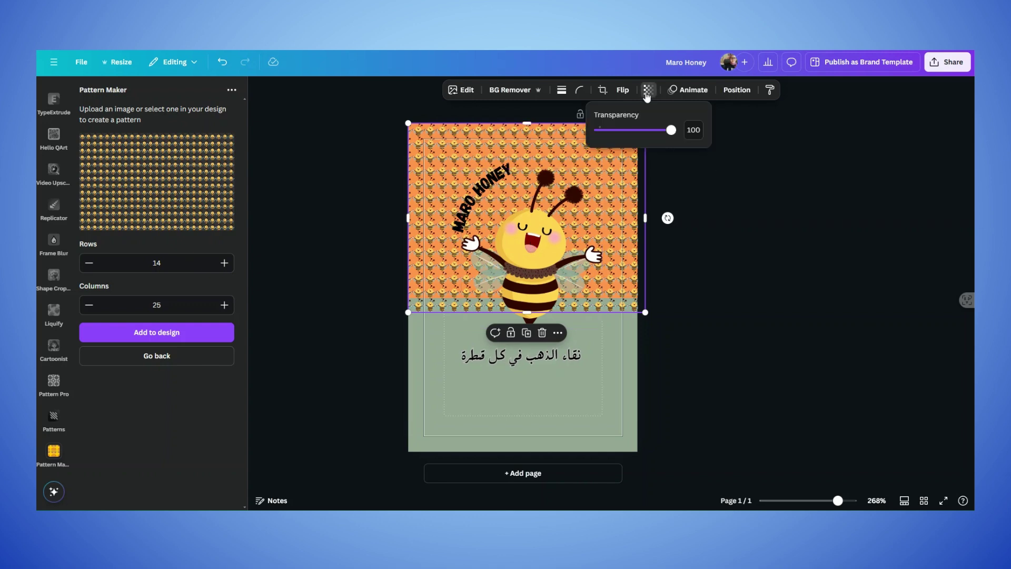
drag(672, 130, 618, 132)
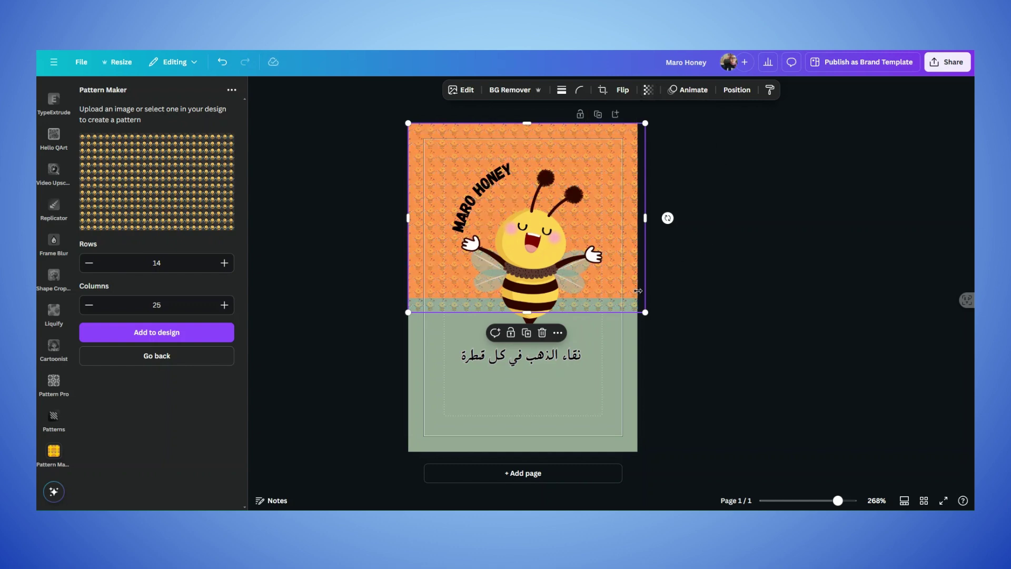
mouse_move(643, 307)
mouse_down()
mouse_move(630, 335)
mouse_move(641, 297)
mouse_up()
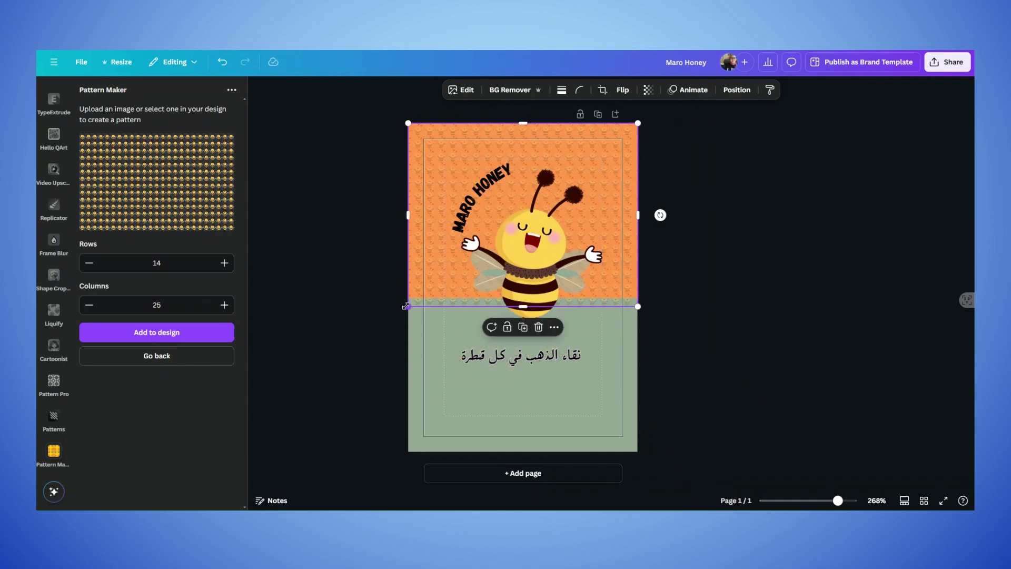
drag(409, 306, 400, 291)
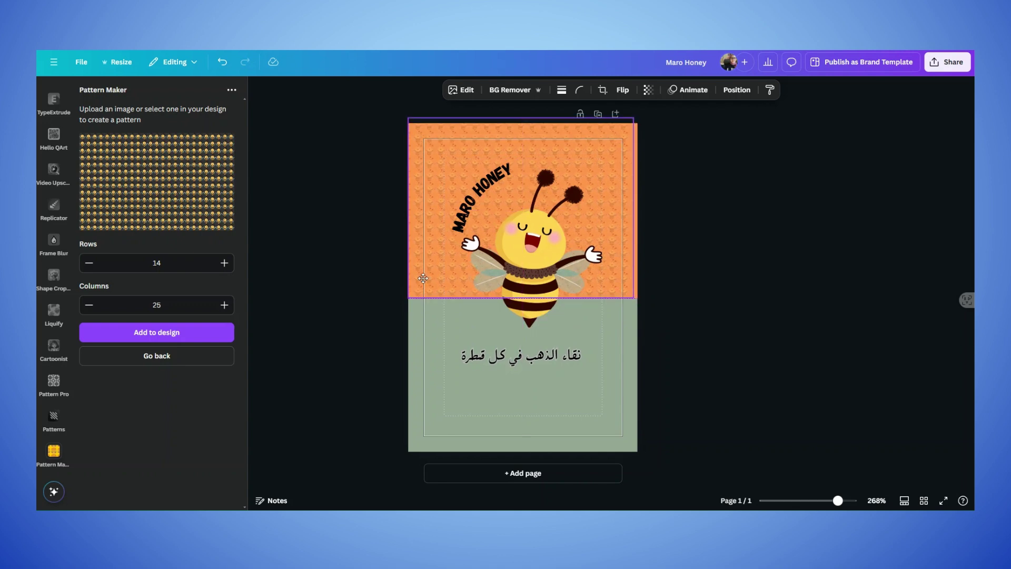
click(620, 308)
click(634, 288)
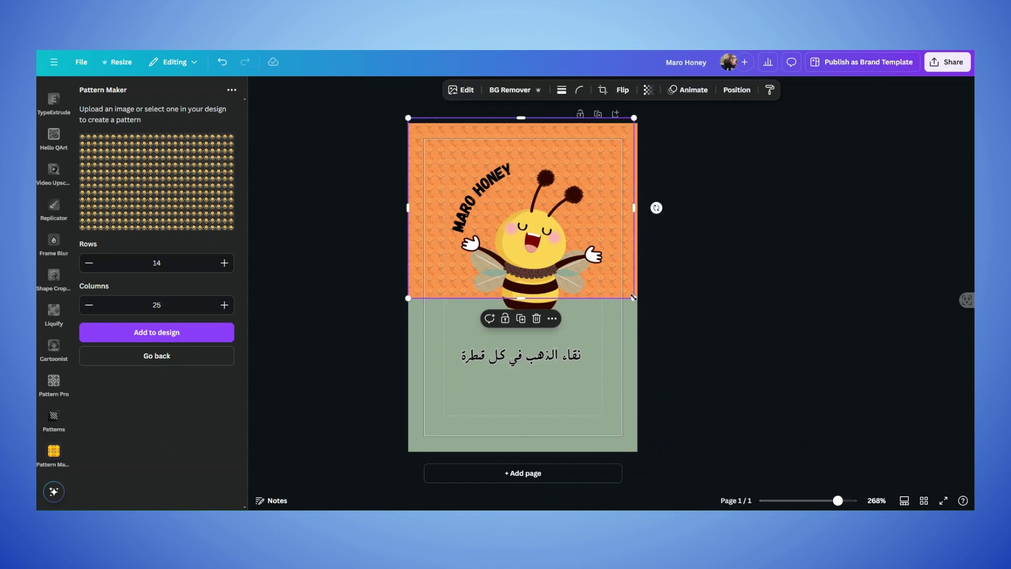
drag(637, 299, 638, 301)
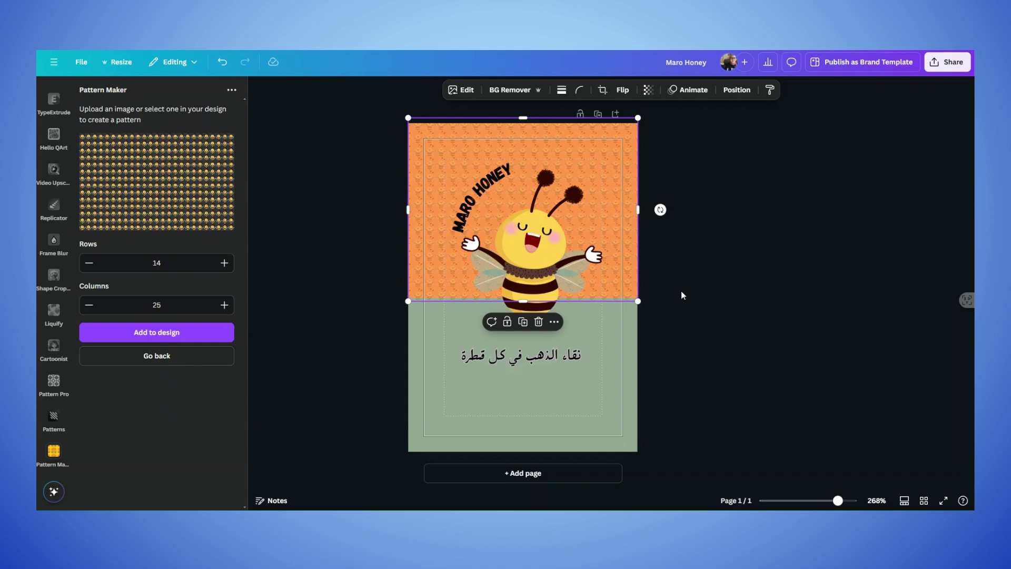
key(ctrl+z)
key(ctrl+z)
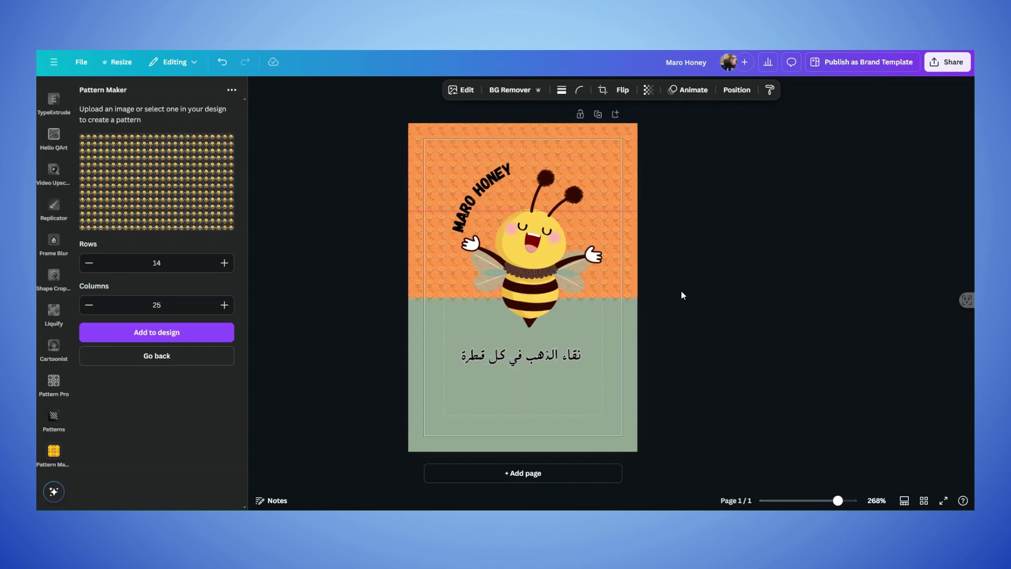
key(ctrl+z)
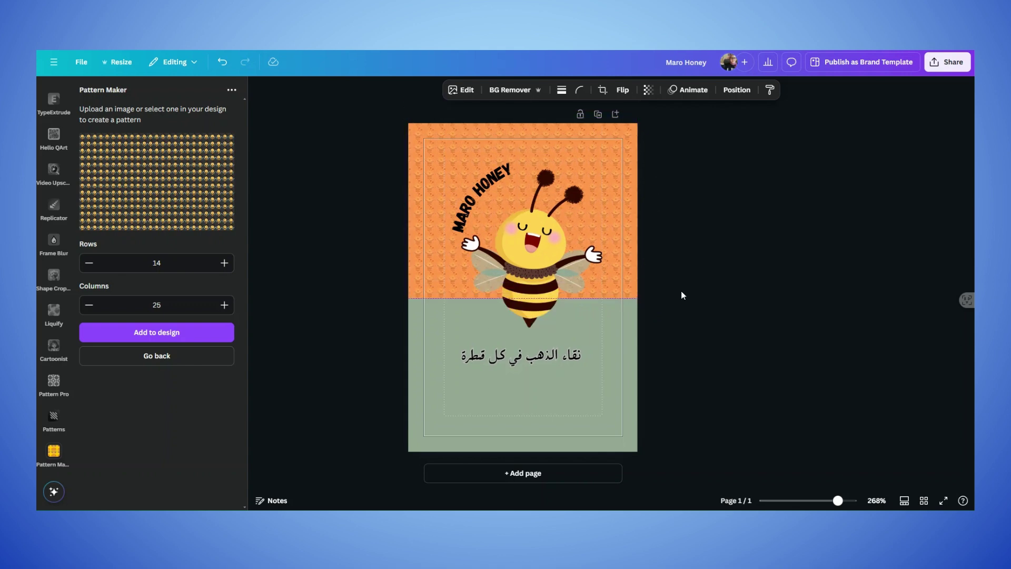
click(812, 279)
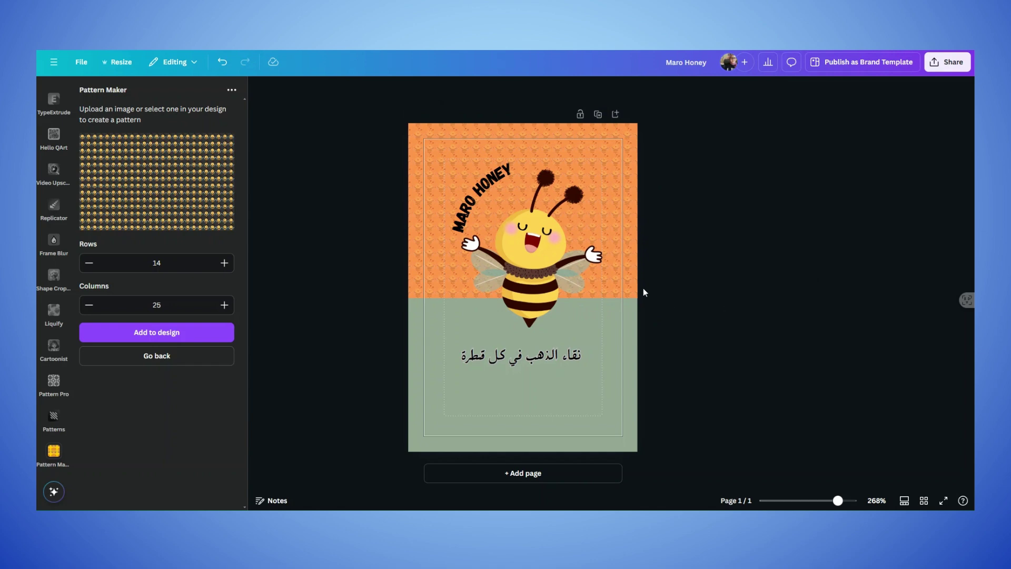
- Apply the Fresco filter to the large bee
click(535, 258)
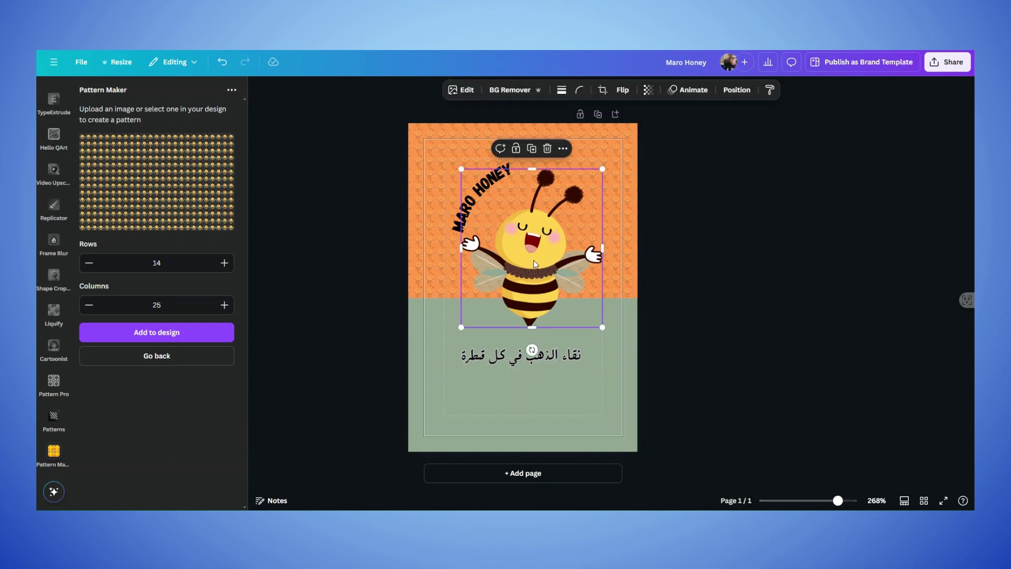
click(470, 94)
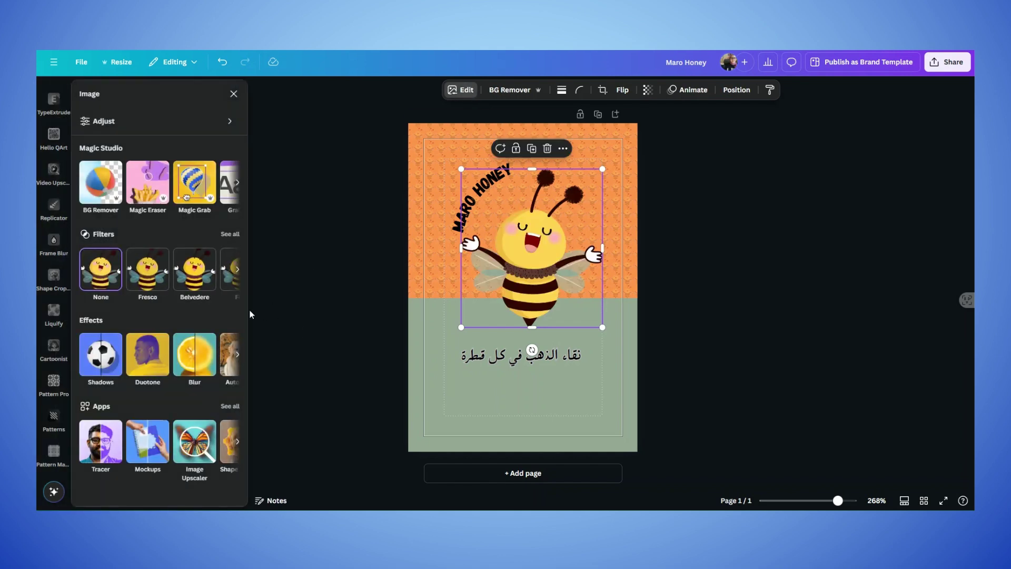
click(155, 269)
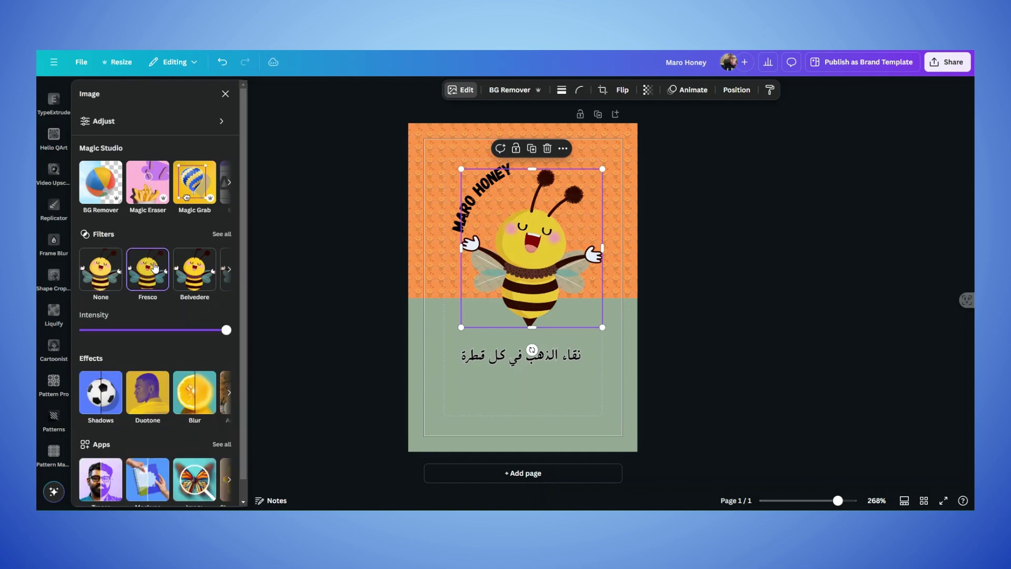
- Give the bee a Glow shadow with size 6 and blur 17, enlarging it slightly
click(100, 392)
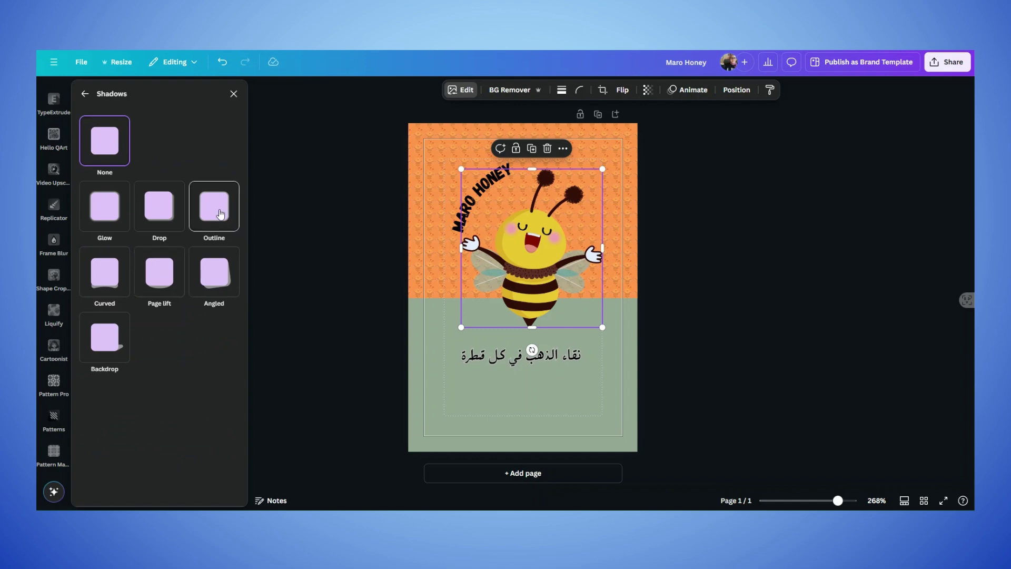
click(117, 219)
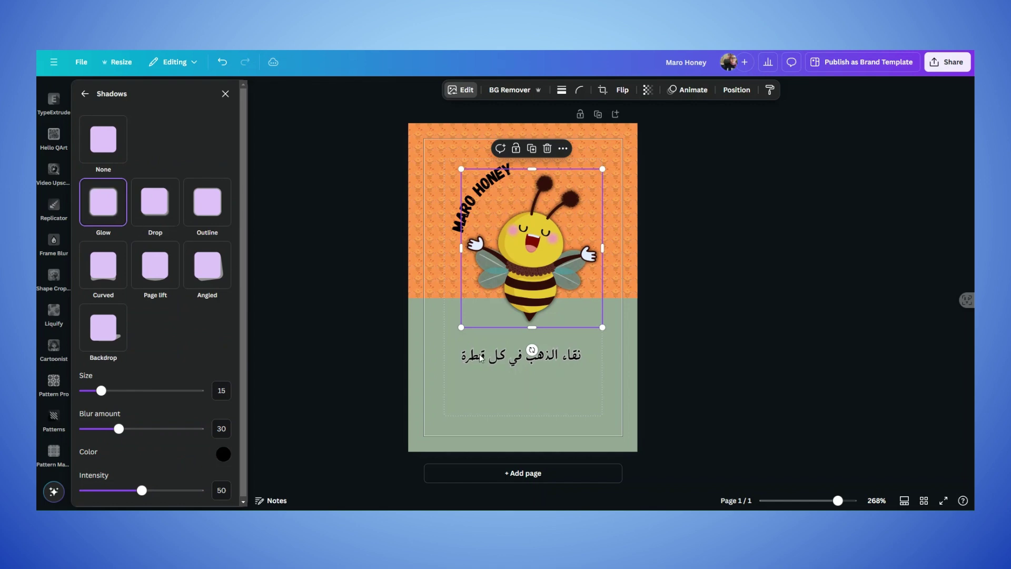
drag(461, 327, 449, 338)
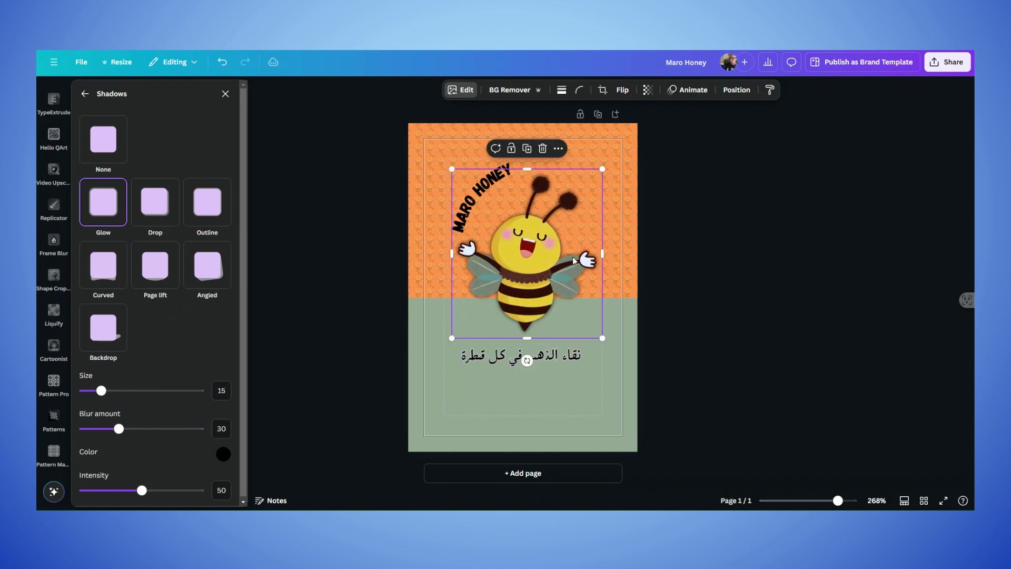
drag(101, 390, 91, 391)
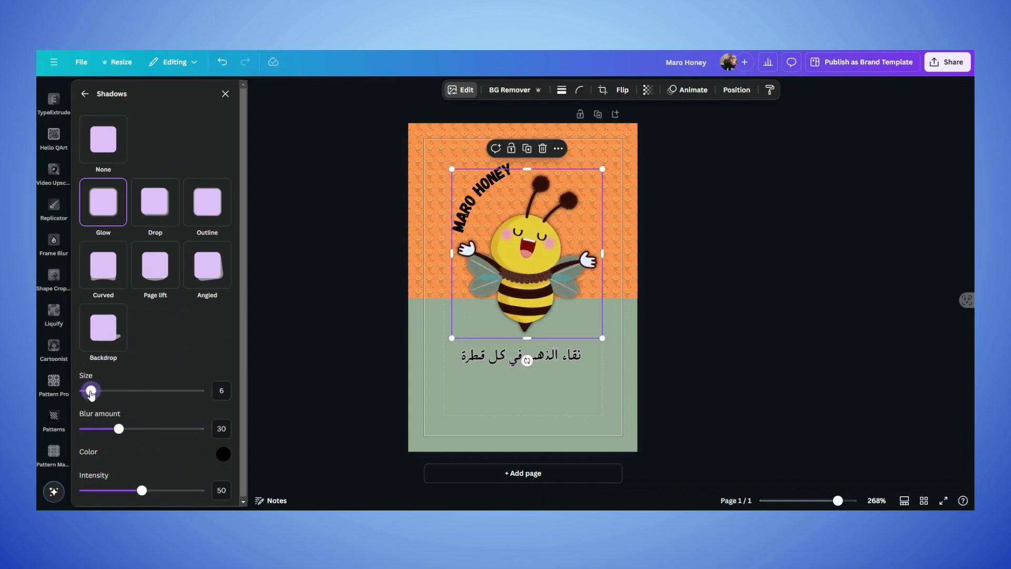
drag(118, 428, 104, 430)
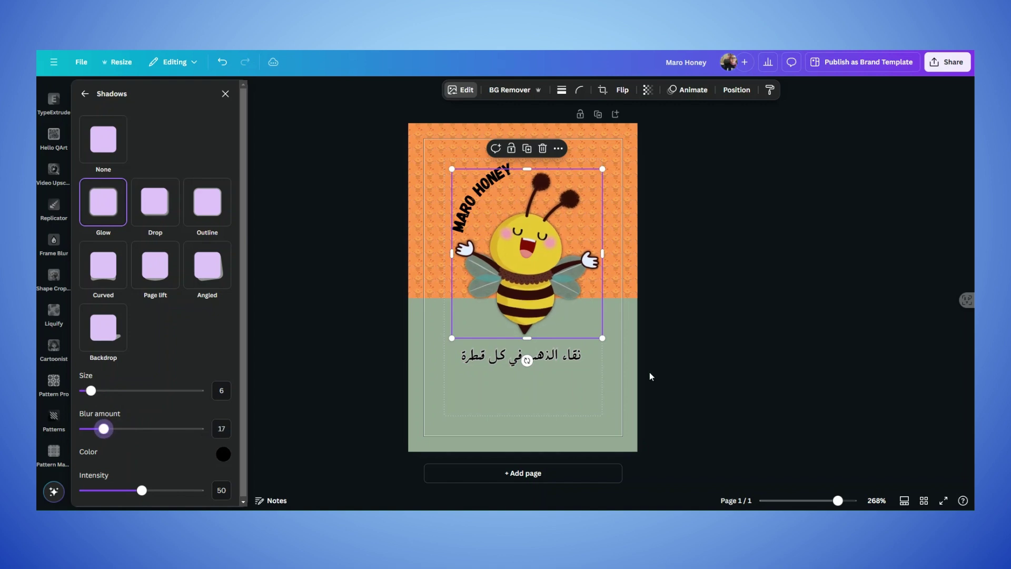
click(85, 93)
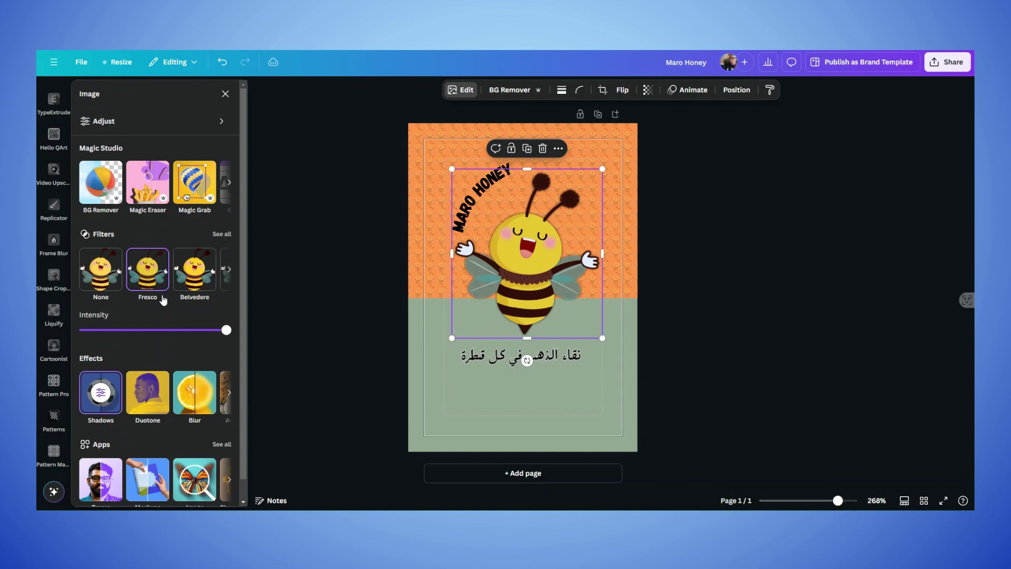
scroll(155, 354, down, 1)
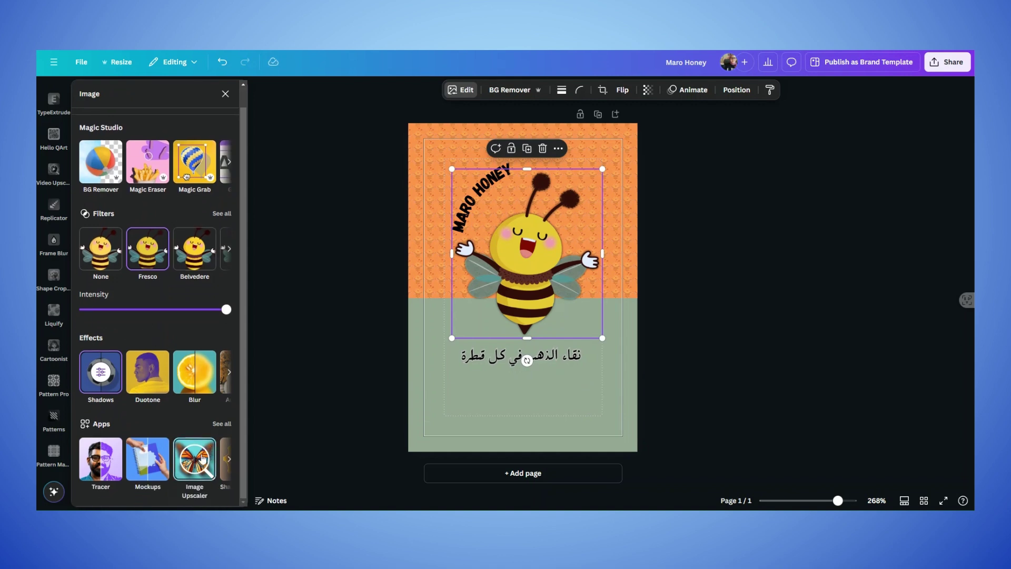
- Upscale the bee with Image Upscaler and replace it with the sharper version
click(201, 457)
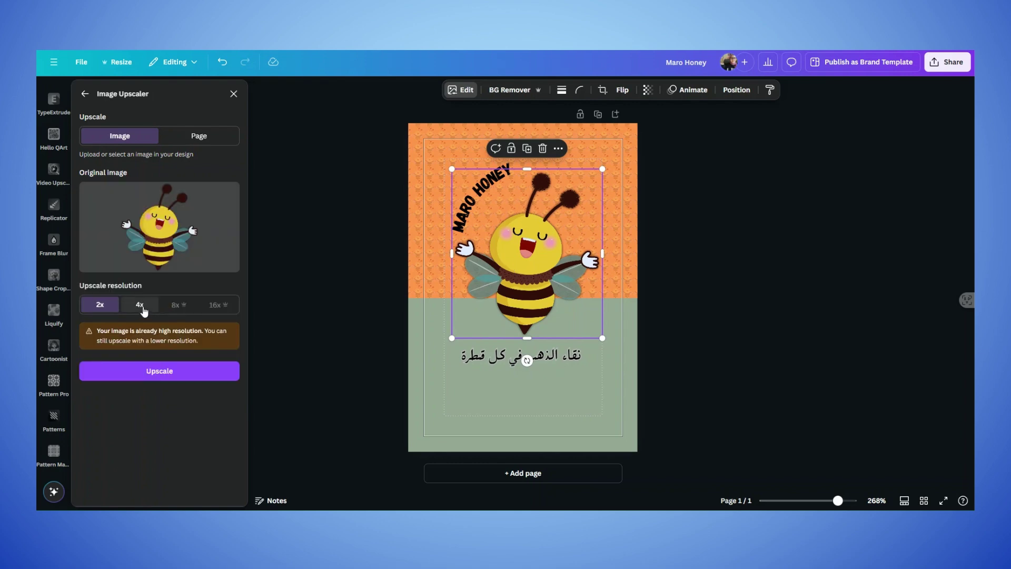
click(166, 371)
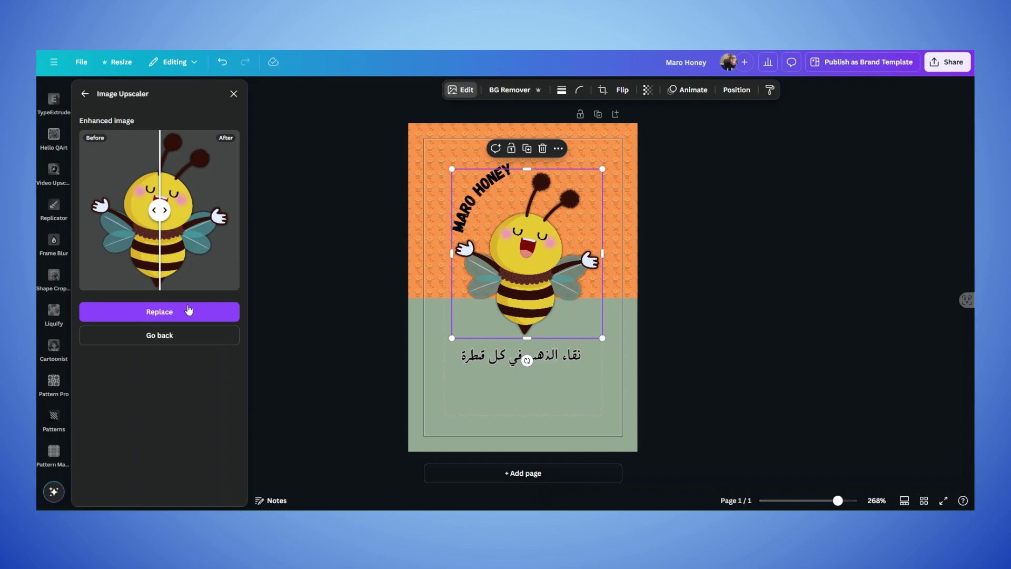
click(174, 316)
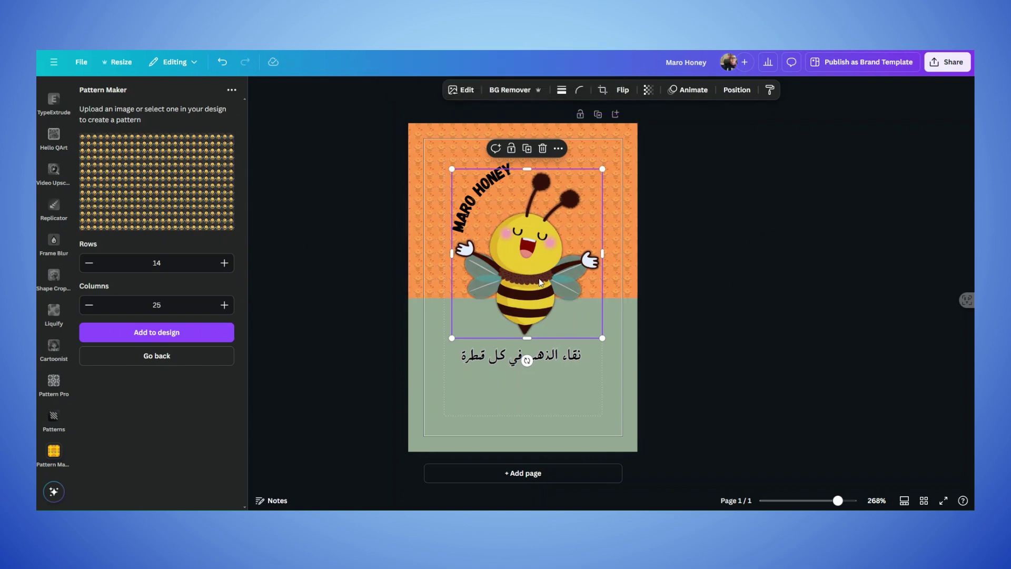
- Set the download file type to PDF Print with crop marks and bleed turned on
click(830, 277)
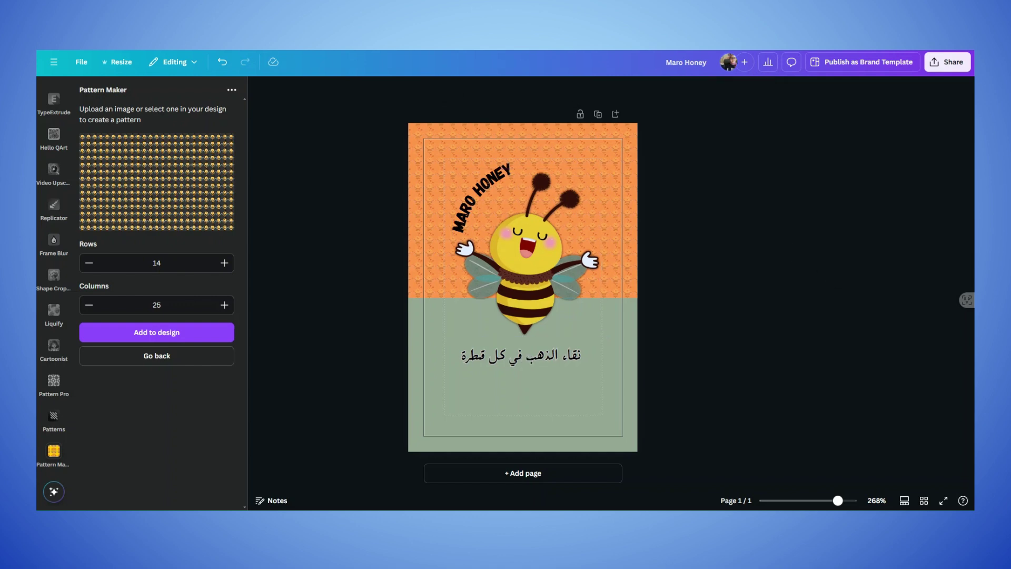
click(942, 71)
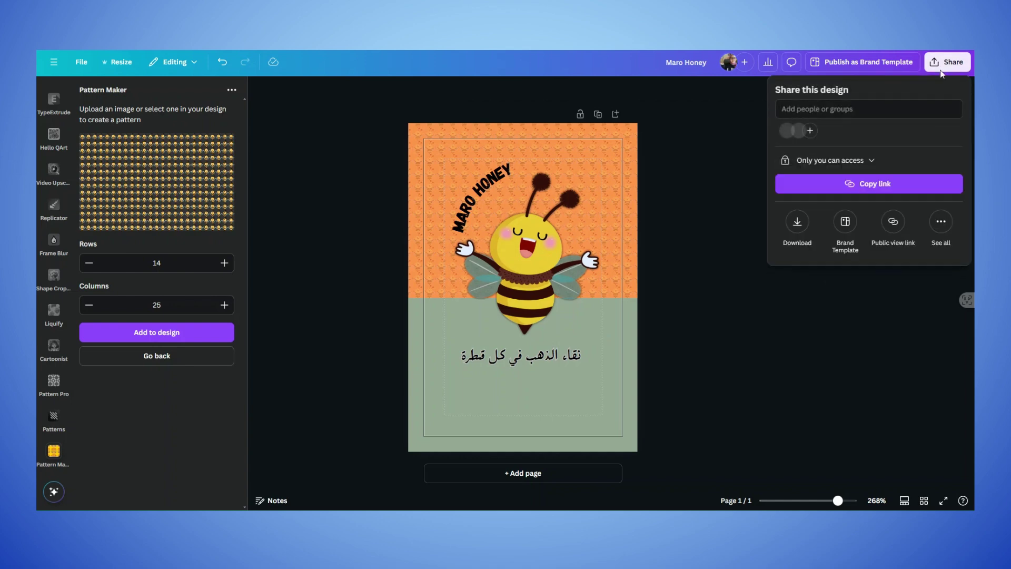
click(798, 221)
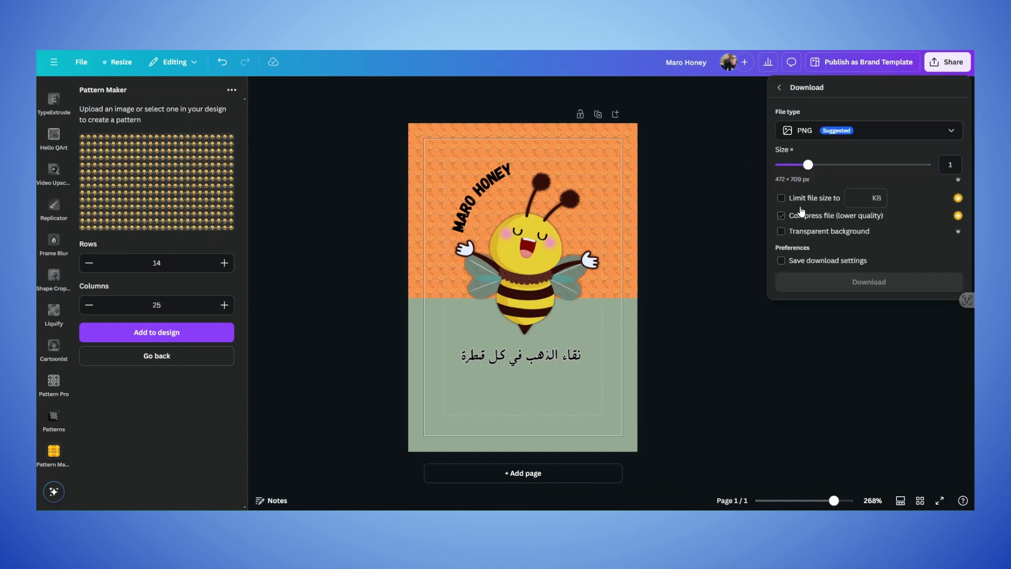
click(804, 131)
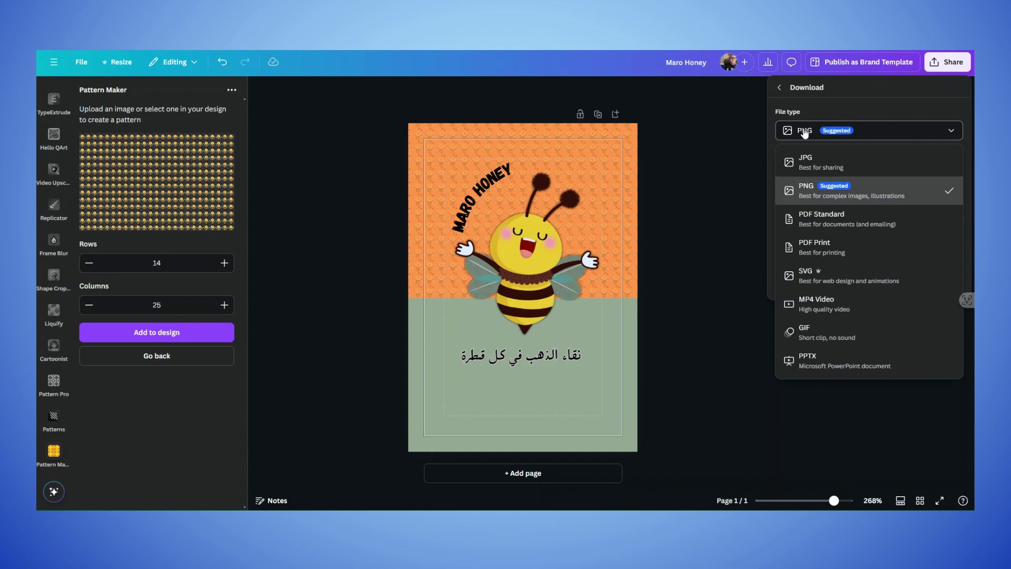
click(815, 248)
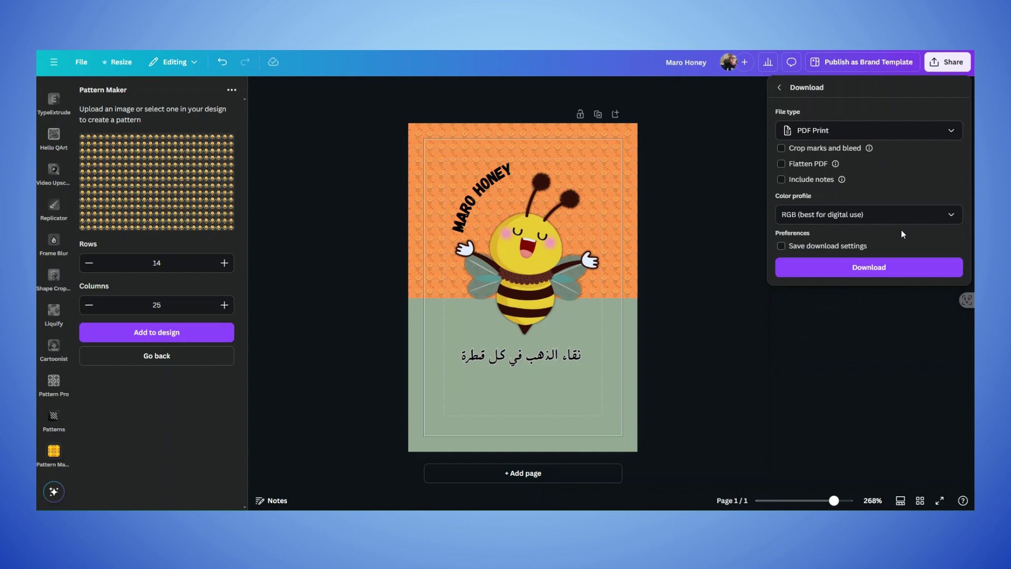
click(782, 149)
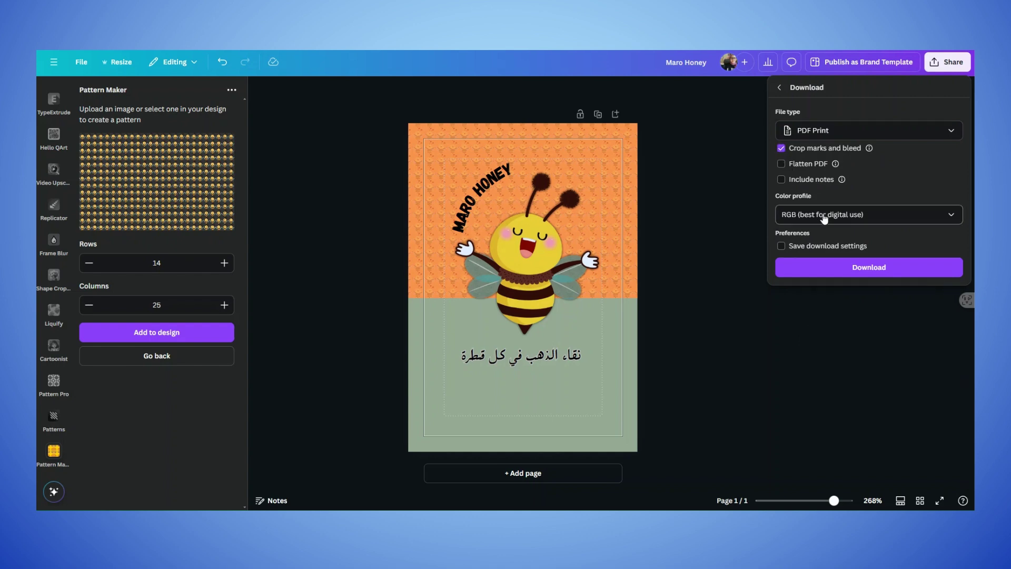
click(825, 216)
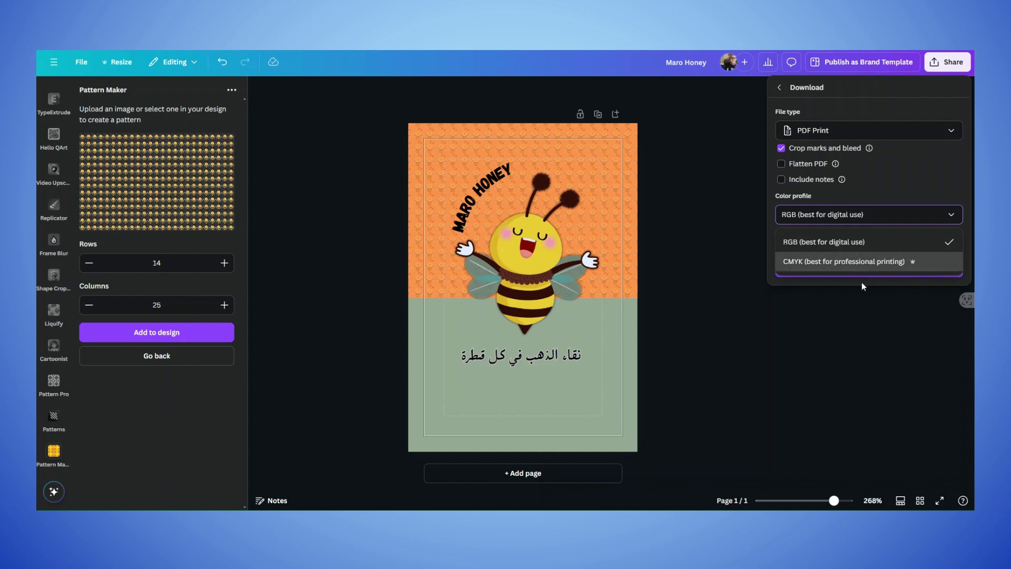
click(858, 296)
- Reopen the download settings and confirm PDF Print as the file type
click(952, 67)
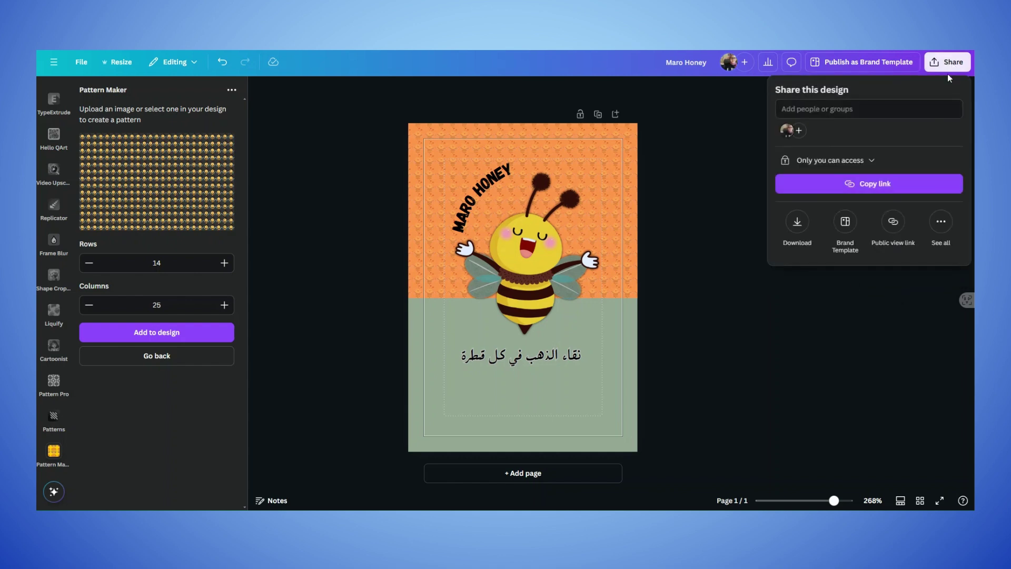
click(799, 221)
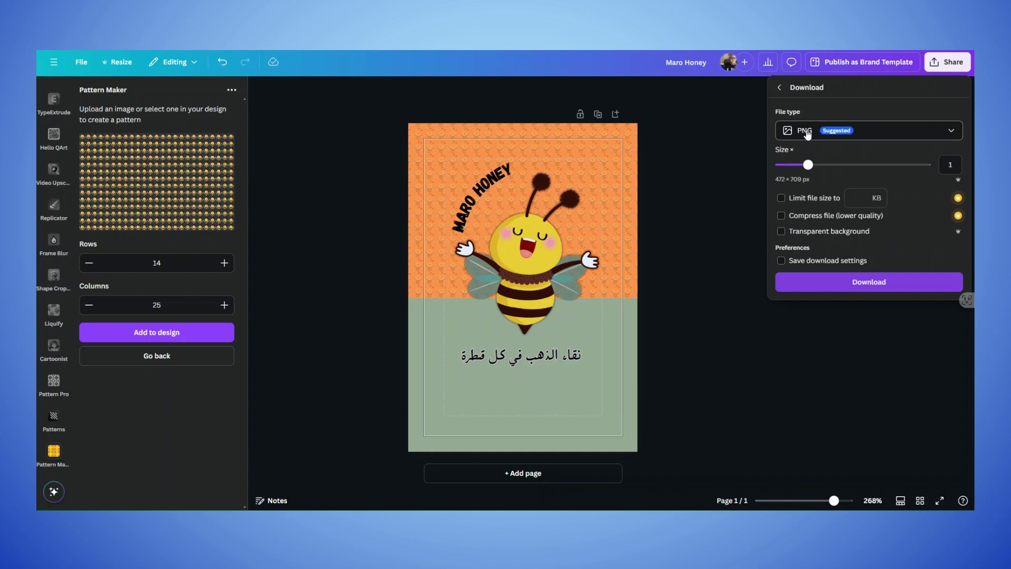
click(811, 136)
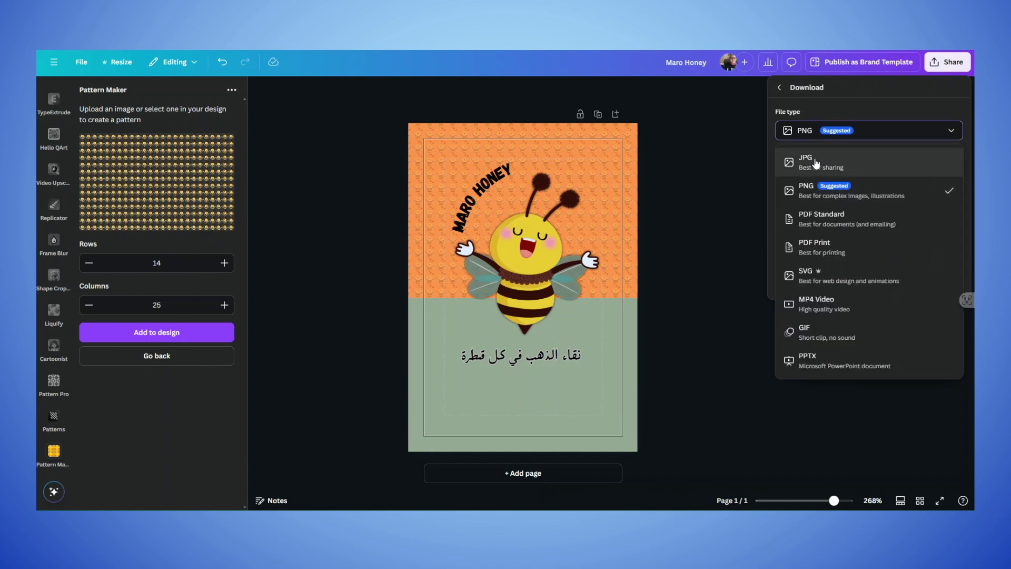
click(828, 257)
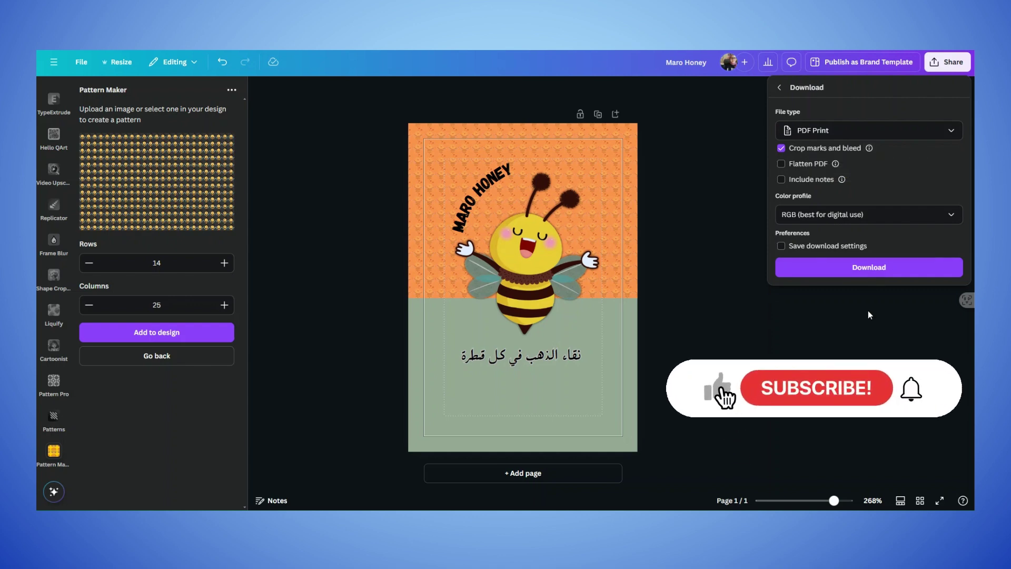
- Close the Download panel to show the finished Maro Honey label
click(869, 332)
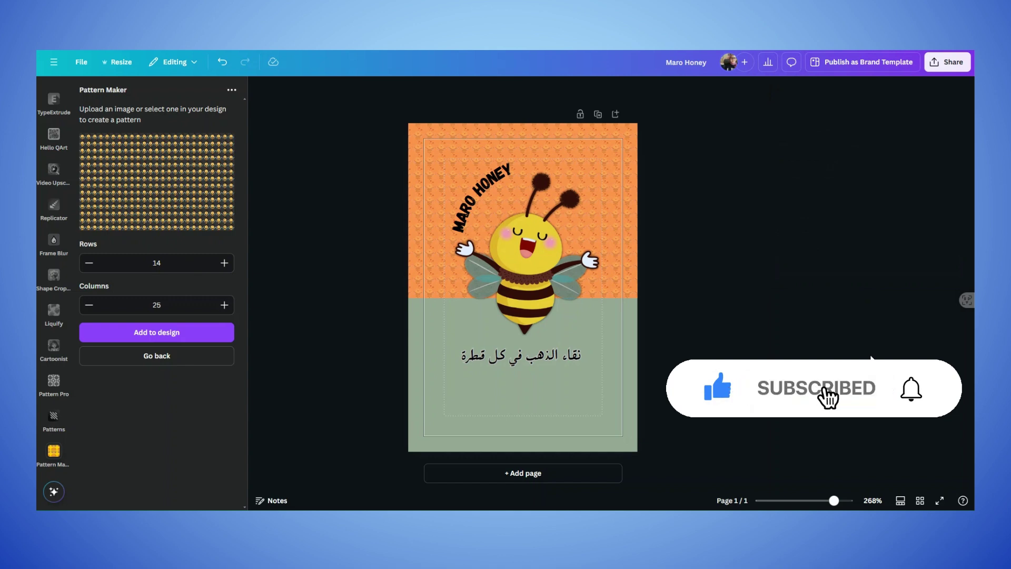